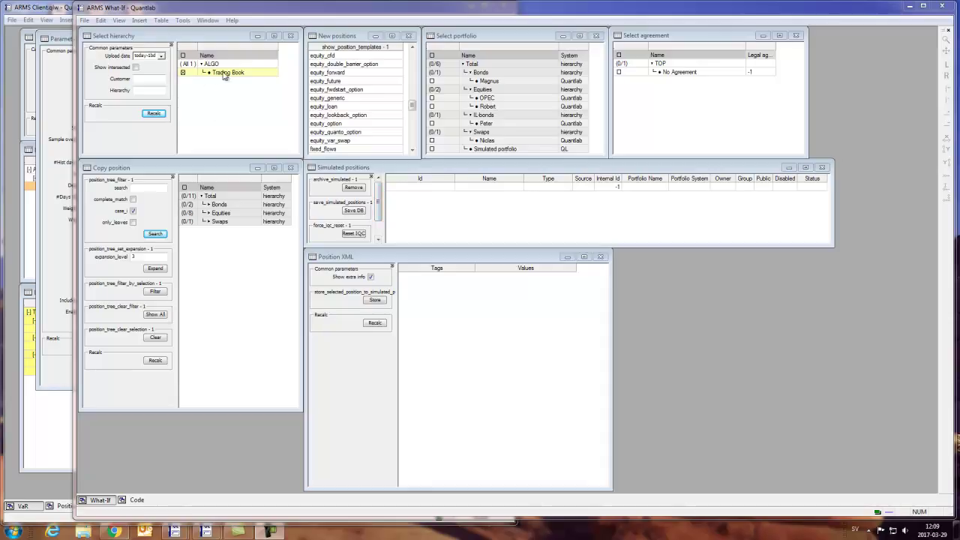
Deselect and reselect the Trading Book hierarchy to reload its portfolios and positions.
click(184, 74)
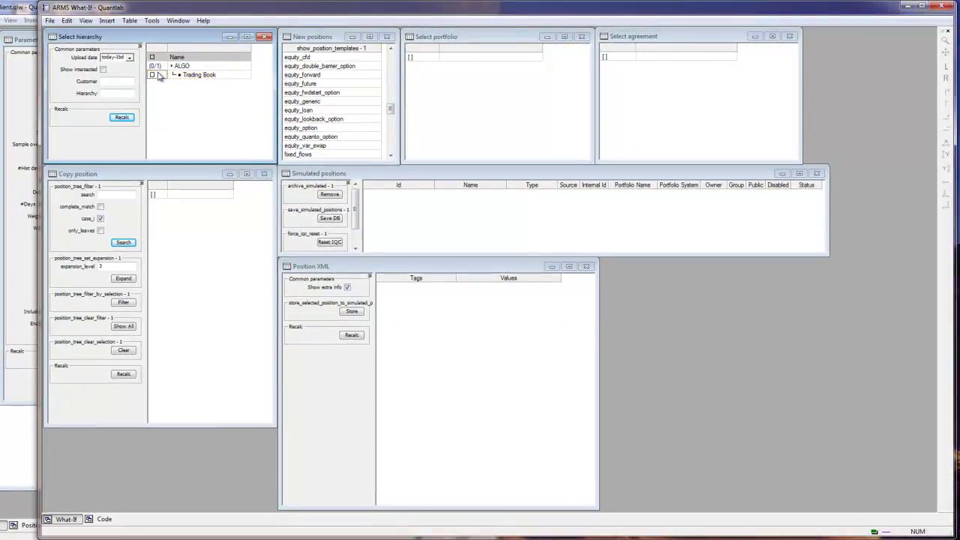
click(154, 75)
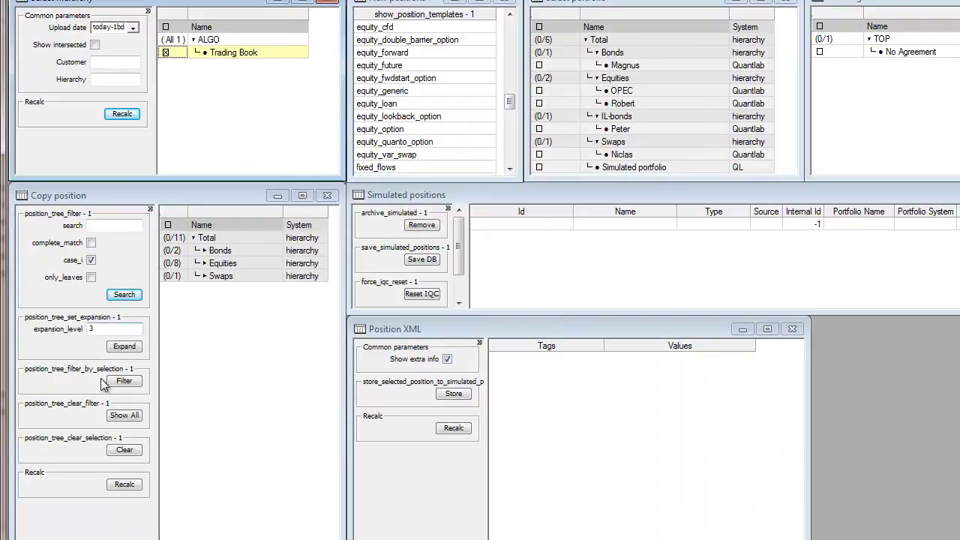
Hide the Copy position parameters and expand the Bonds and Equities branches down to their individual positions.
click(150, 209)
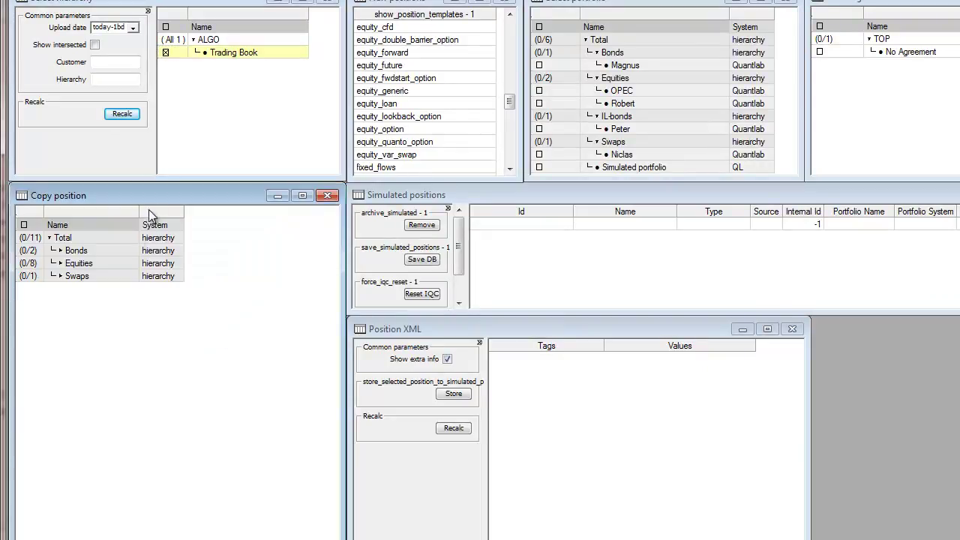
double_click(77, 249)
double_click(81, 264)
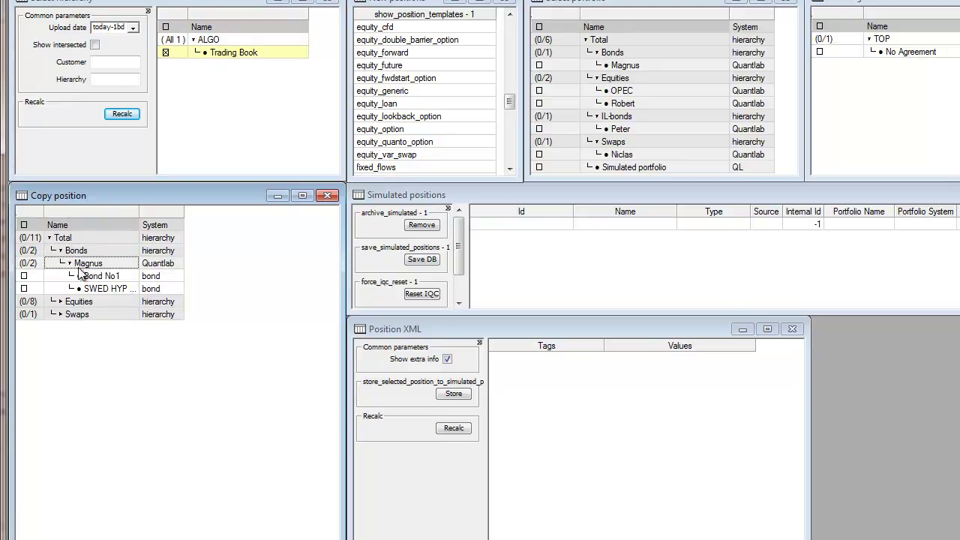
double_click(67, 301)
click(77, 328)
double_click(78, 327)
double_click(83, 315)
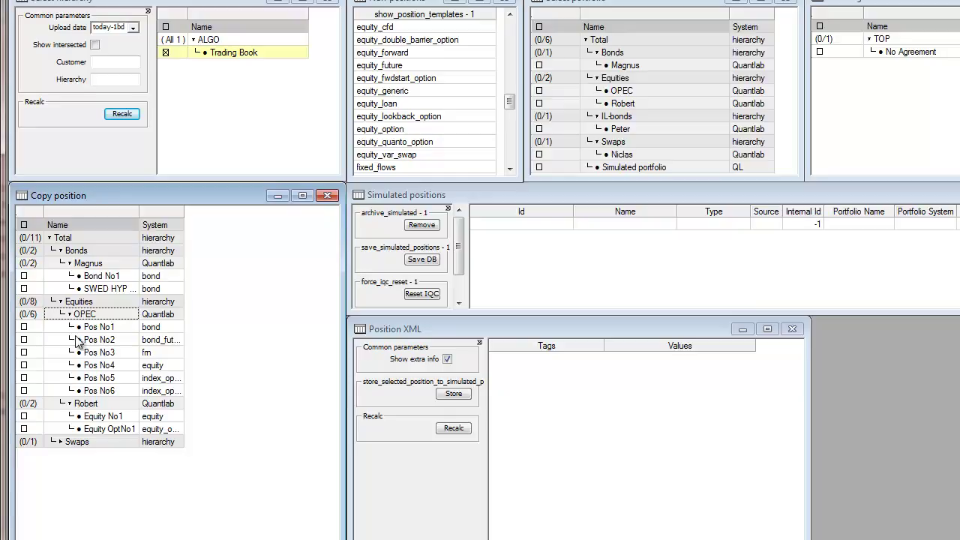
click(33, 328)
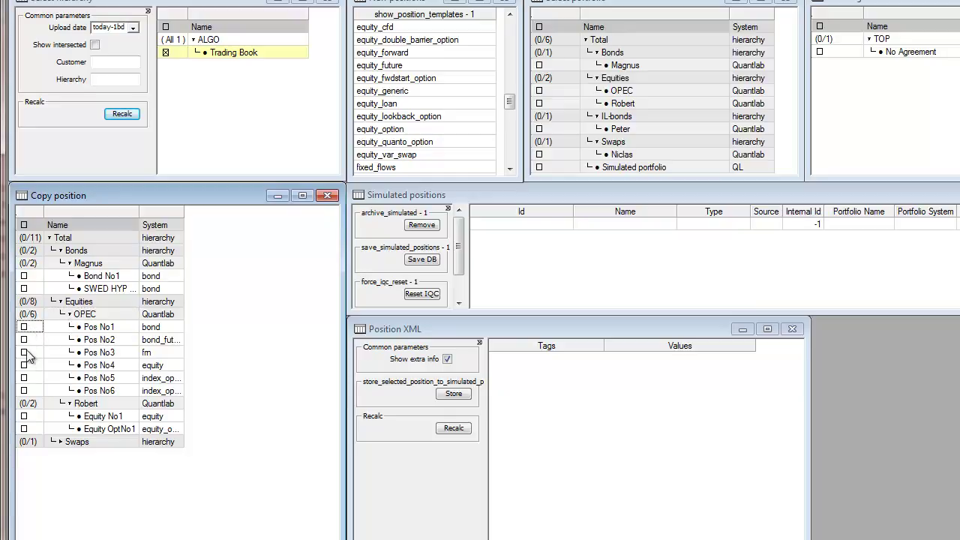
Show the Copy position parameters again and reload the collapsed position tree by deselecting and reselecting Trading Book.
right_click(225, 254)
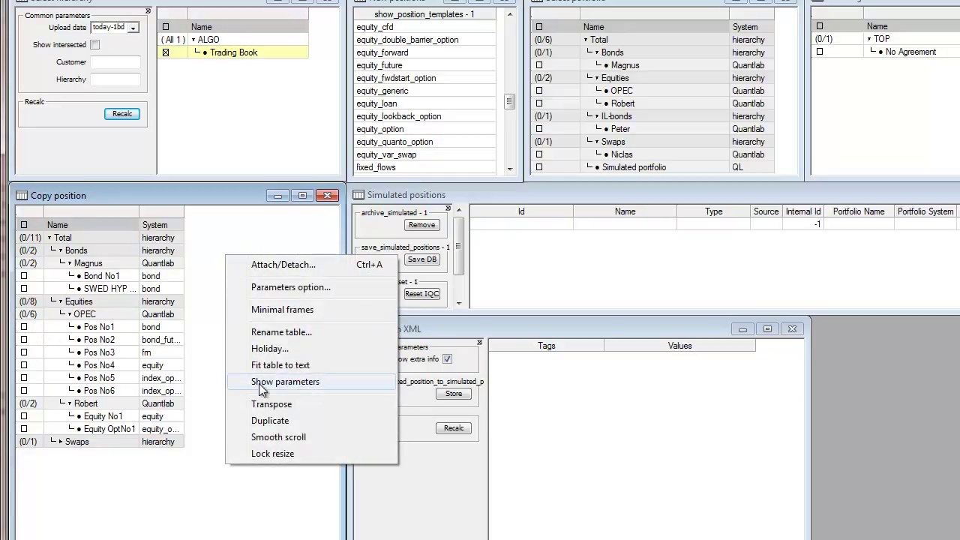
click(261, 383)
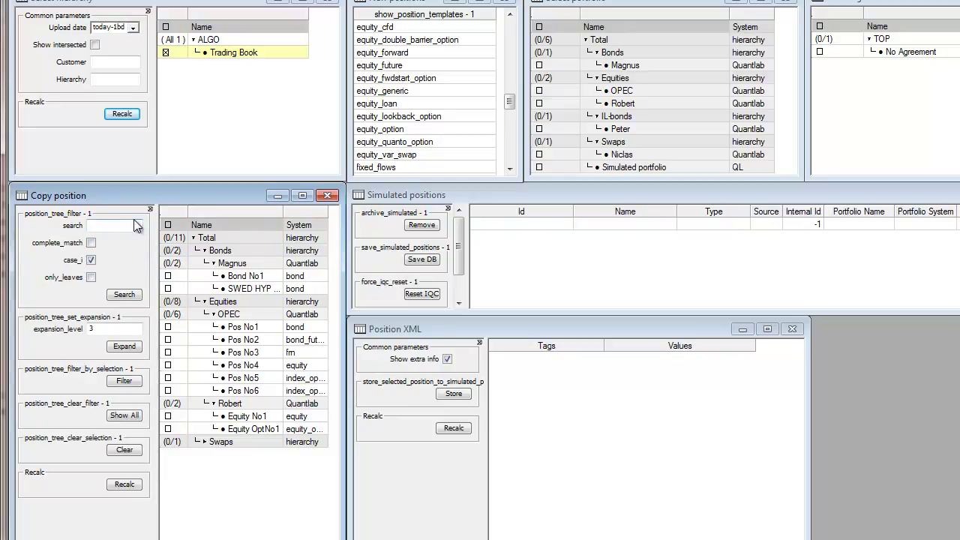
click(178, 51)
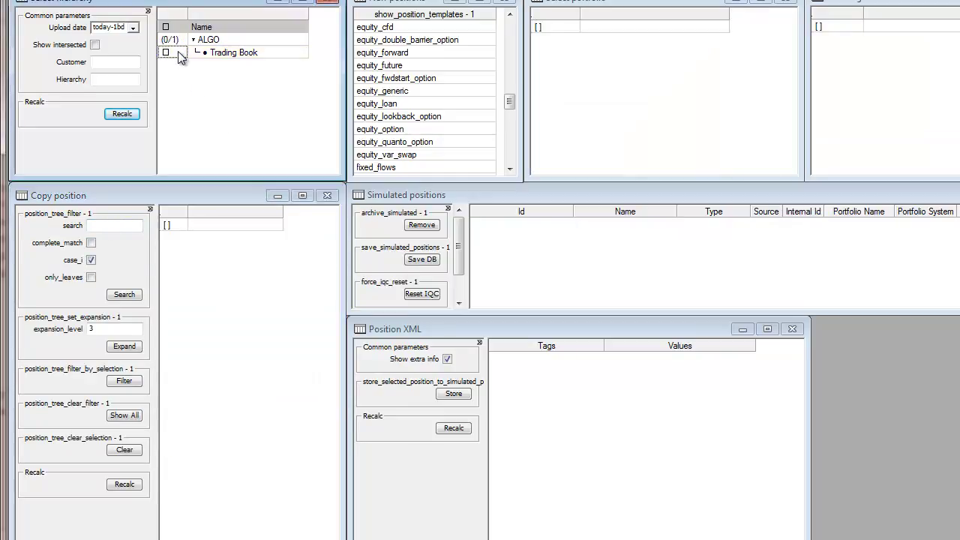
click(166, 52)
Search the position tree for the Equities portfolio listed beside OPEC and expand the result down to its positions.
click(117, 225)
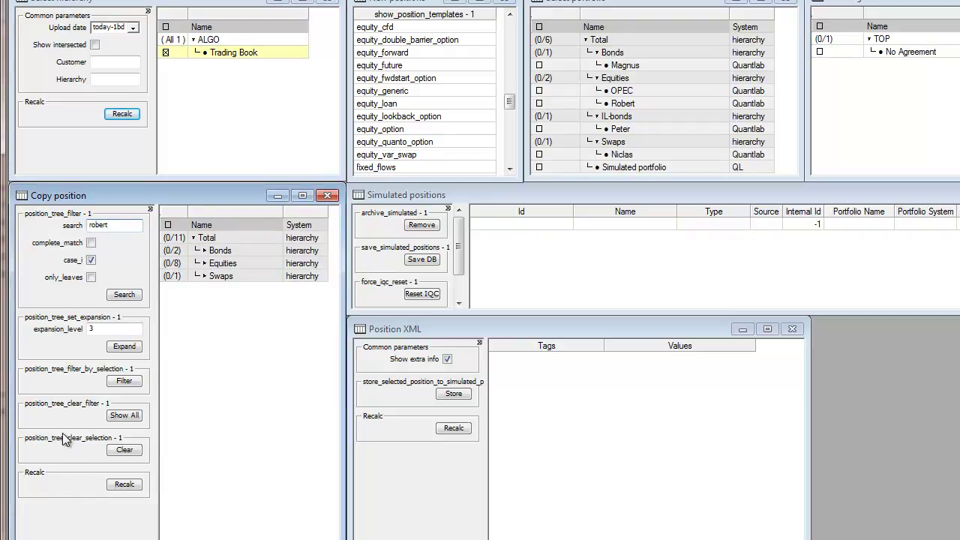
click(121, 293)
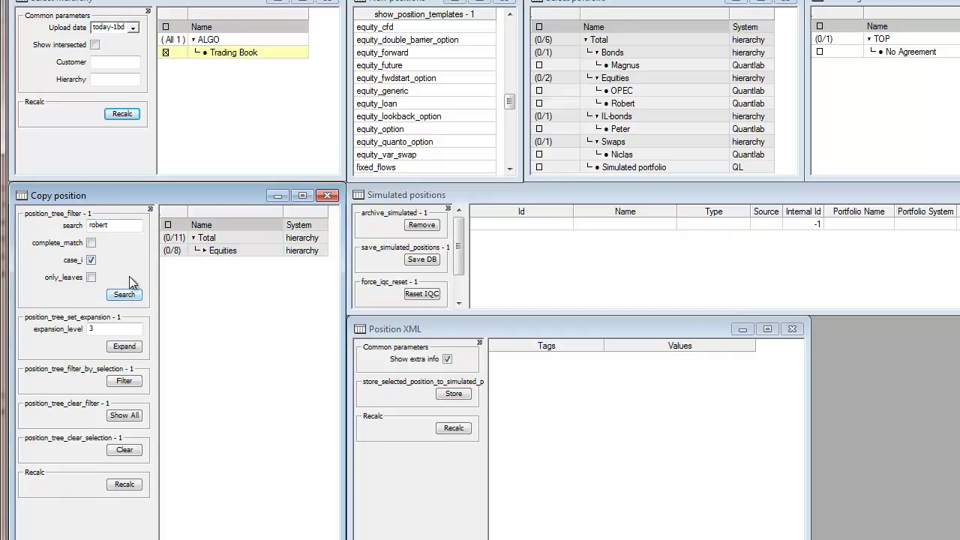
double_click(225, 253)
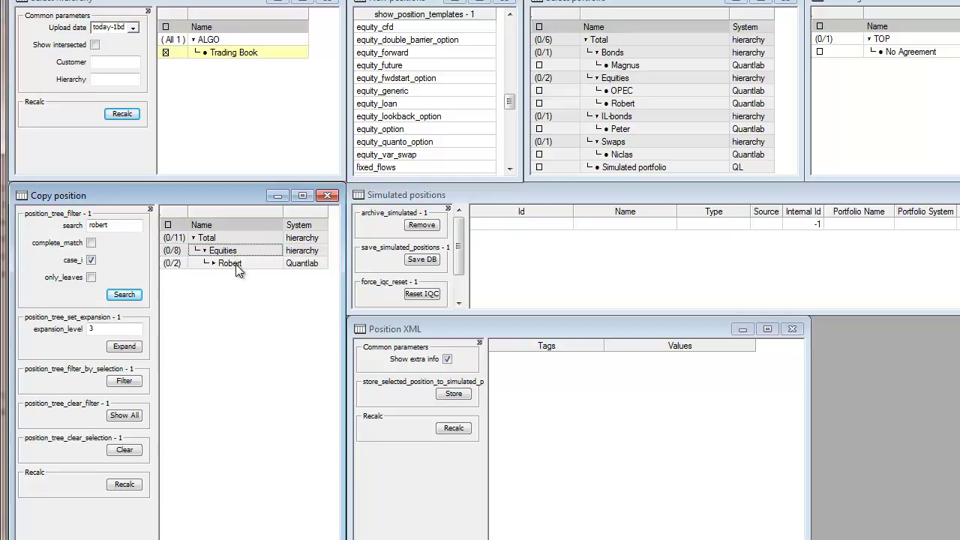
double_click(229, 264)
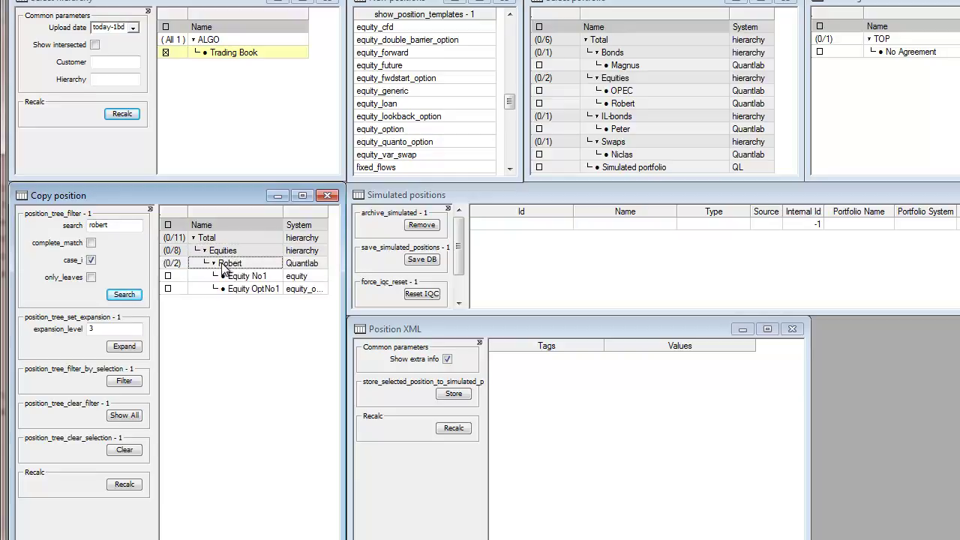
click(229, 264)
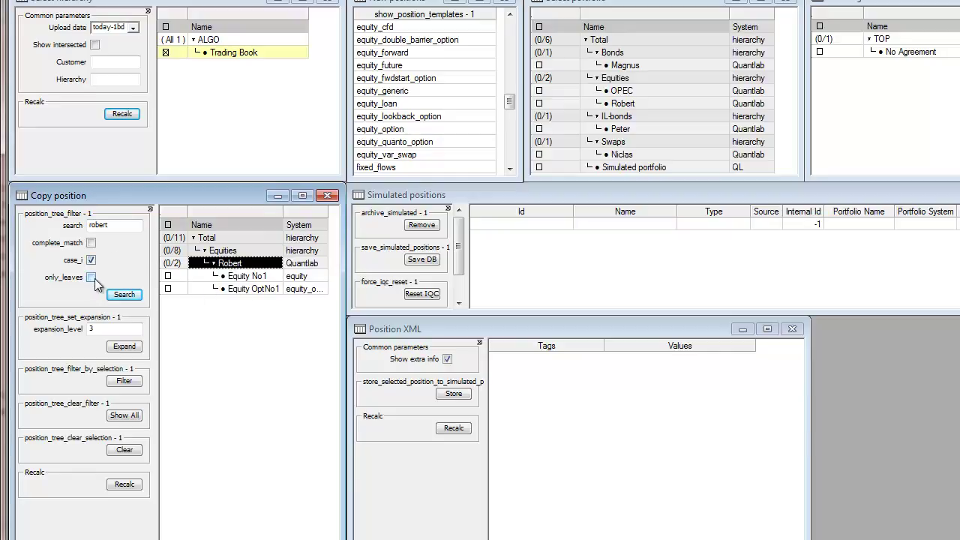
Search the position tree for "equity" with the search restricted to leaves only.
double_click(108, 227)
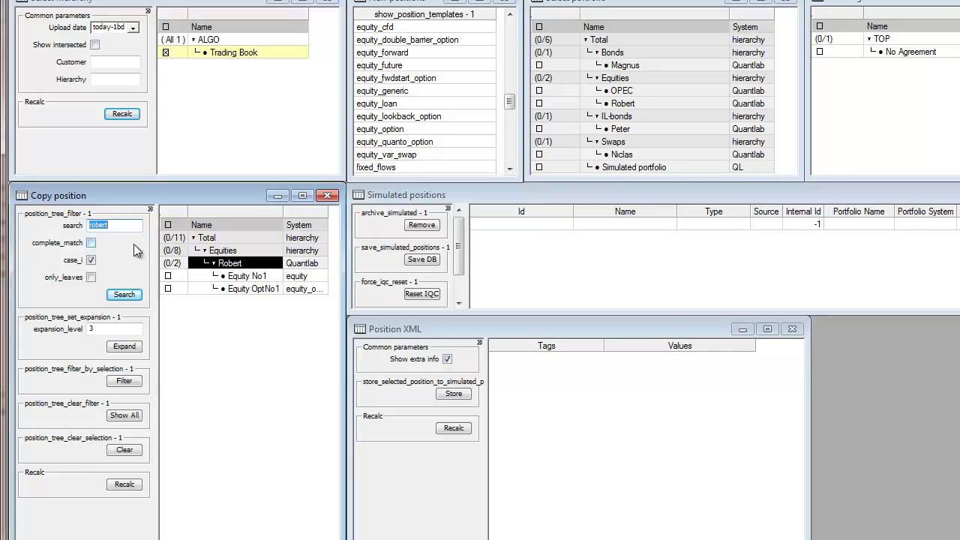
text(equity)
click(96, 277)
click(121, 293)
Clear the search filter from the position tree and expand all branches to level 3.
click(120, 416)
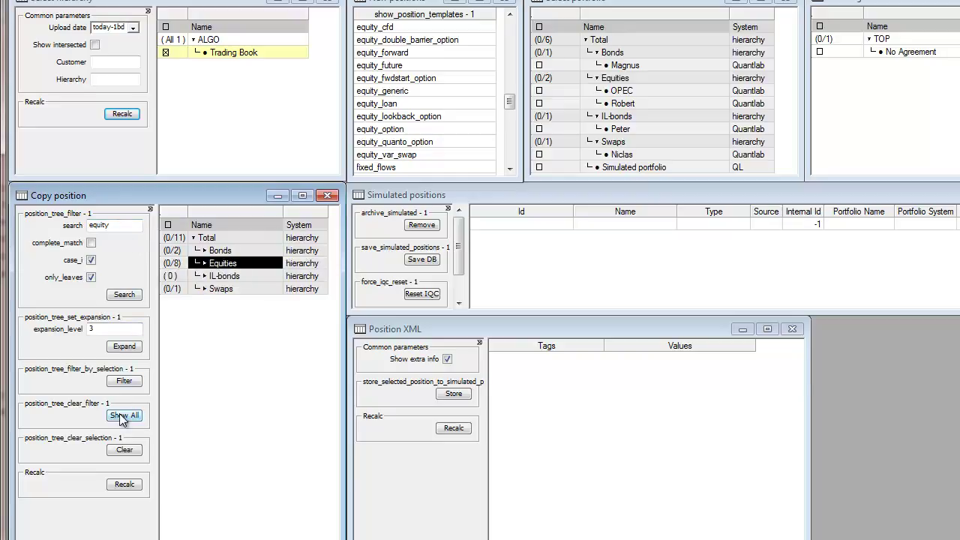
click(97, 329)
text(3)
click(123, 347)
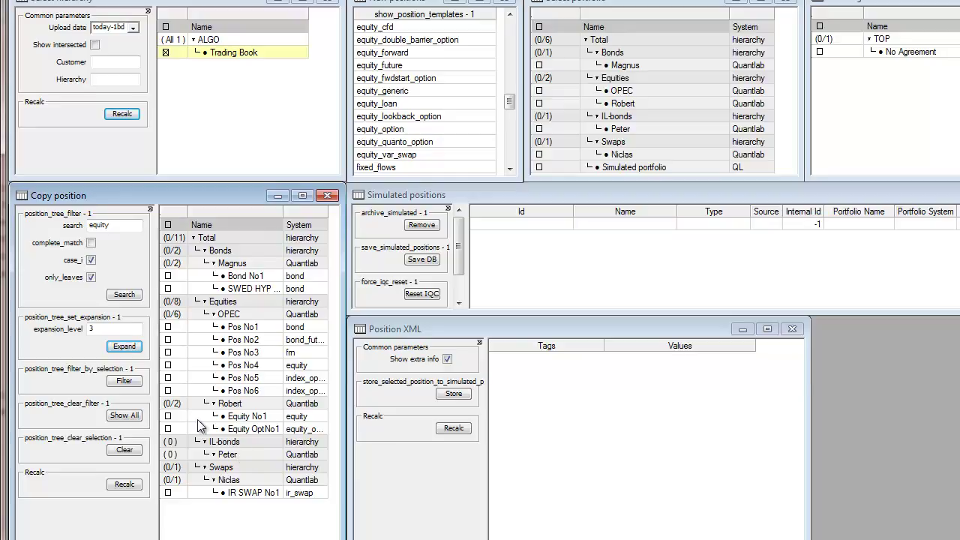
Filter the tree by the selected OPEC position Pos No3, and clear both the selection and the filter.
click(168, 353)
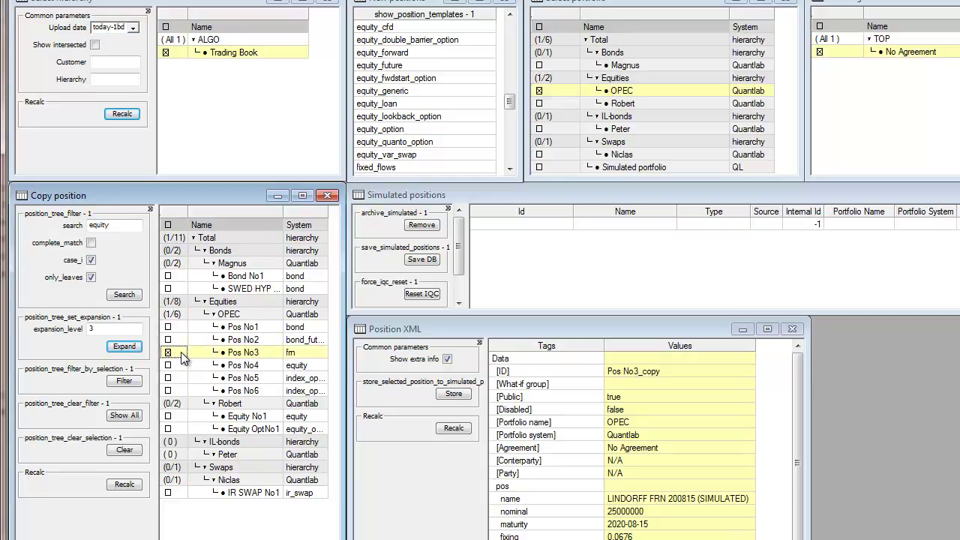
click(117, 382)
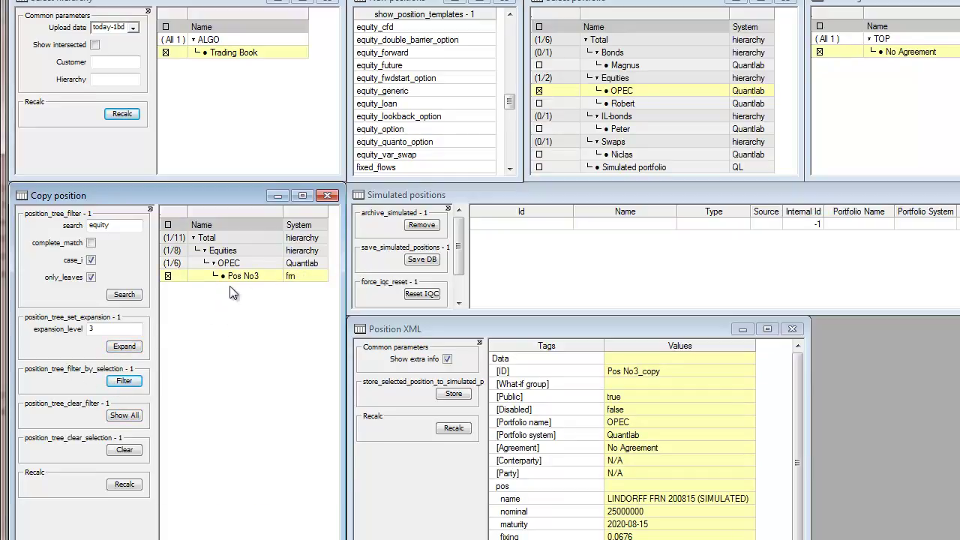
click(124, 450)
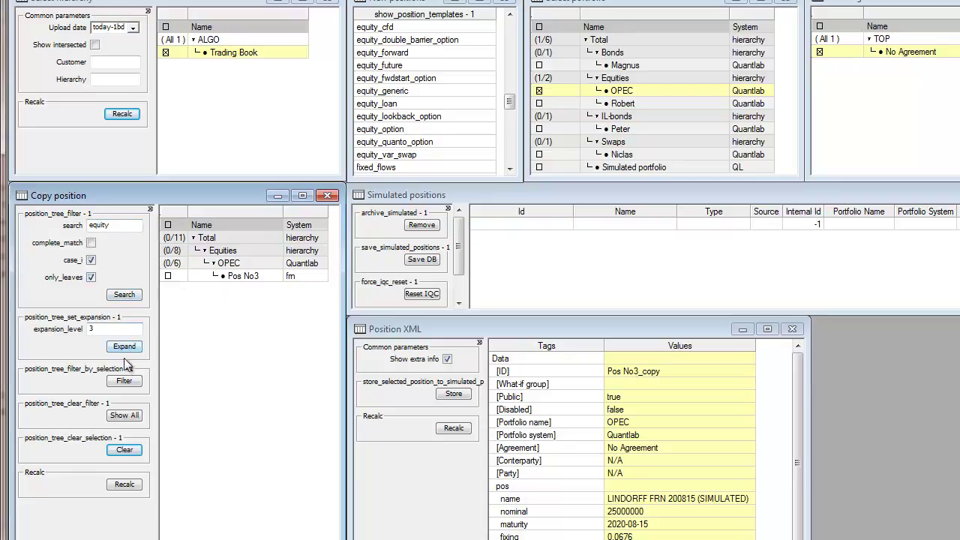
click(124, 415)
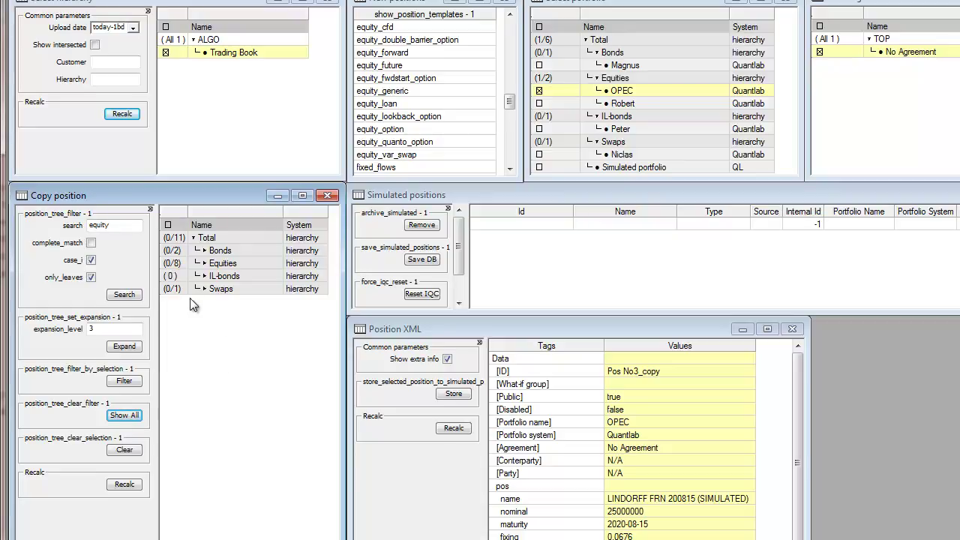
Expand Equities and OPEC, widen the System column to fit its type names, and select Pos No1 for copying.
click(205, 263)
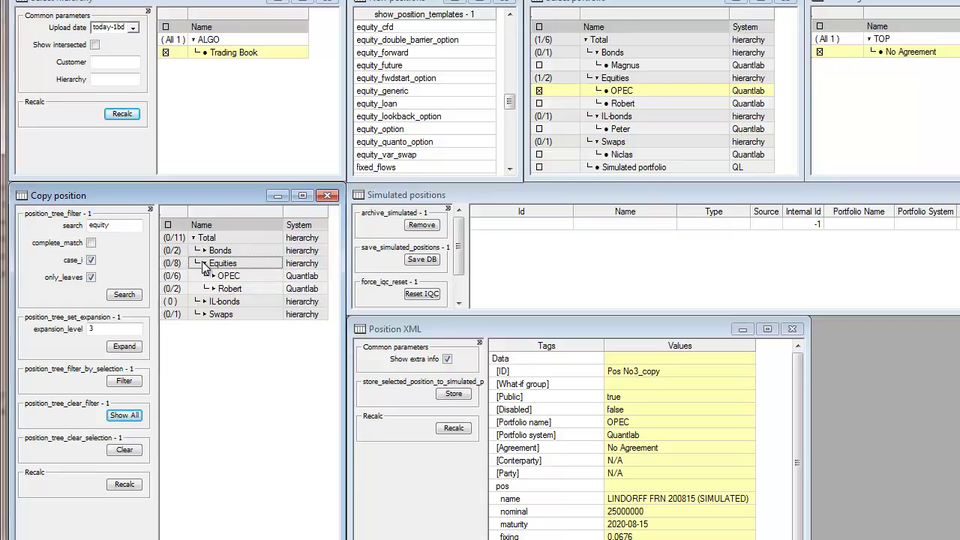
click(213, 275)
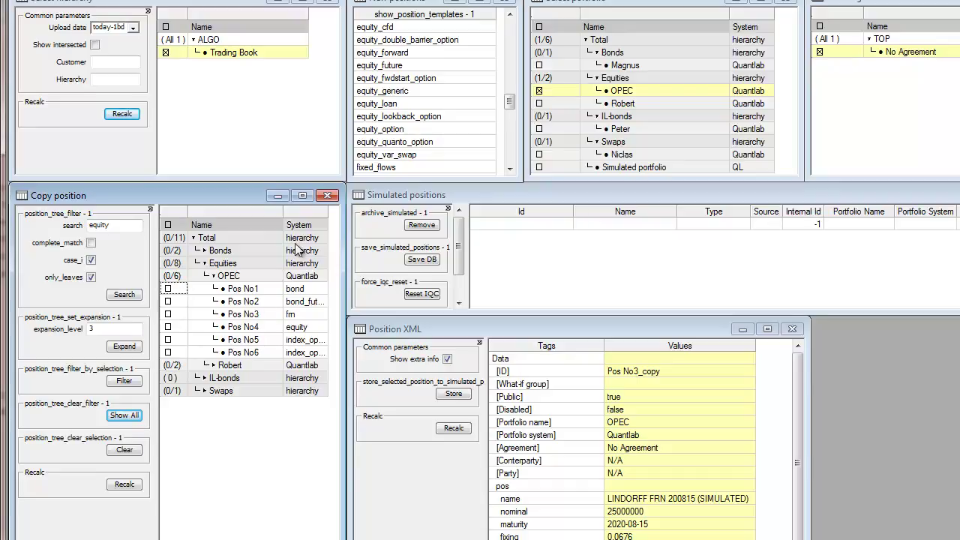
drag(326, 219, 334, 219)
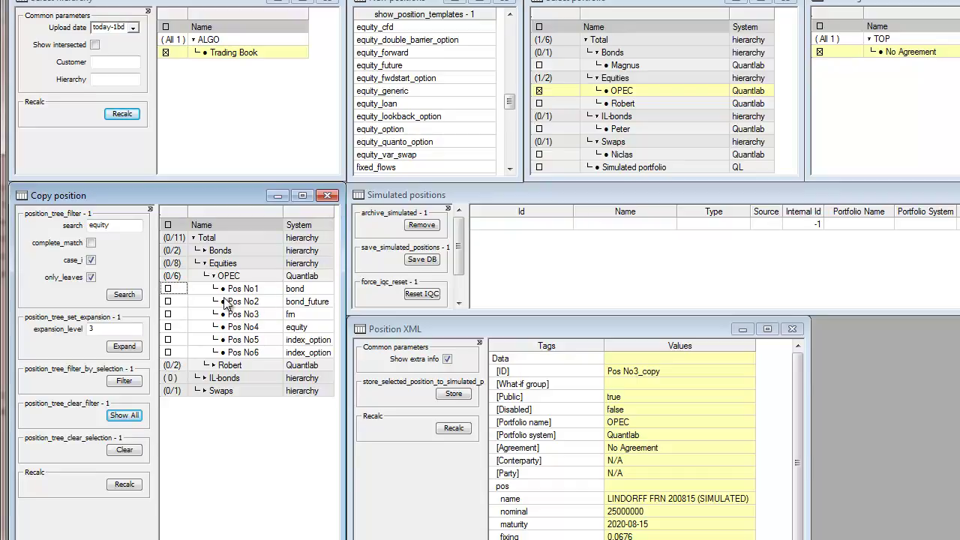
click(168, 289)
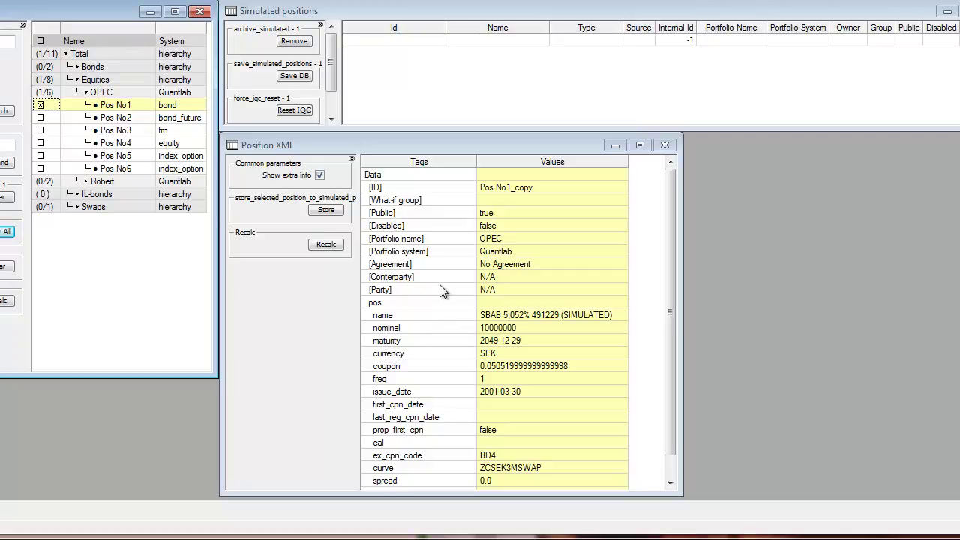
Set the nominal of the Pos No1 copy to -10000000 and store it as a simulated position.
click(487, 330)
click(480, 330)
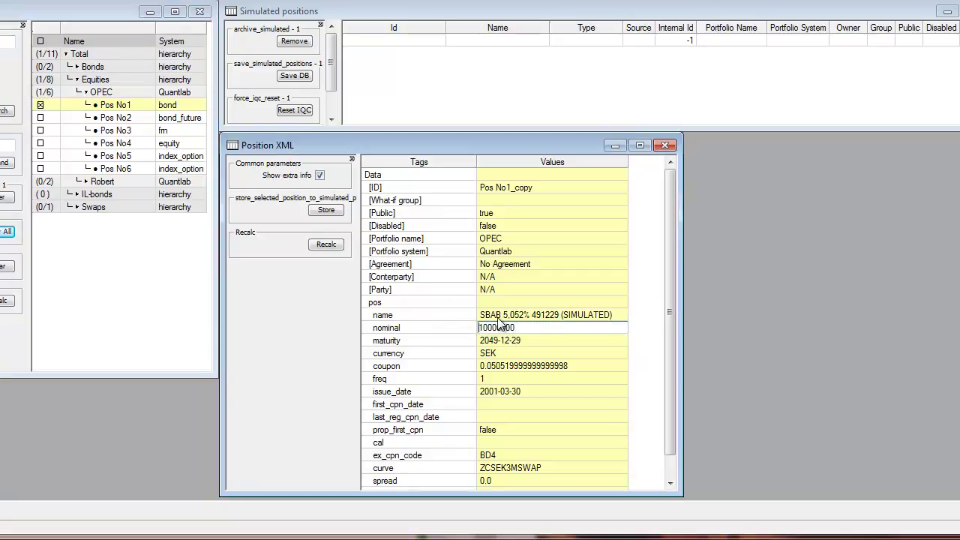
text(-)
click(521, 339)
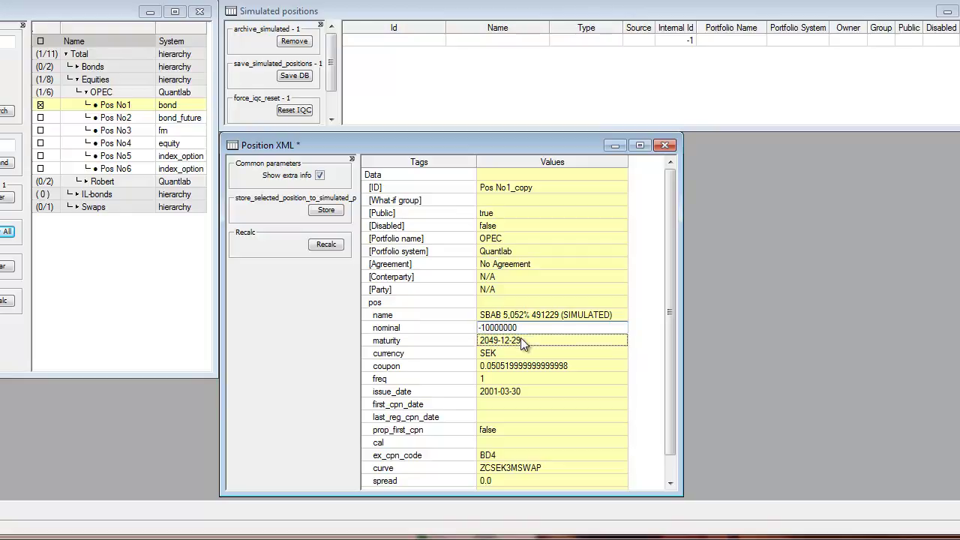
click(326, 210)
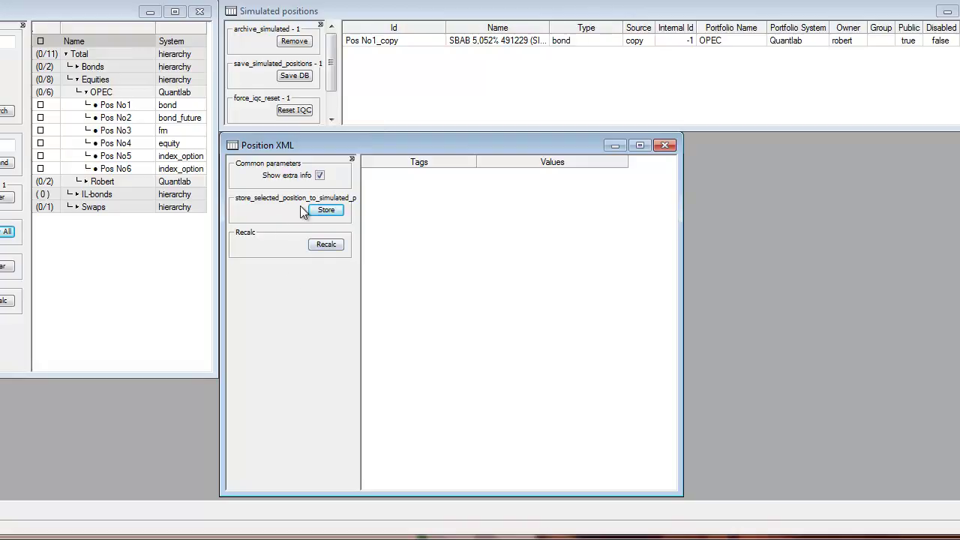
Select the OPEC index option Pos No5 and store its copy as a simulated position with its values unchanged.
click(46, 155)
click(46, 156)
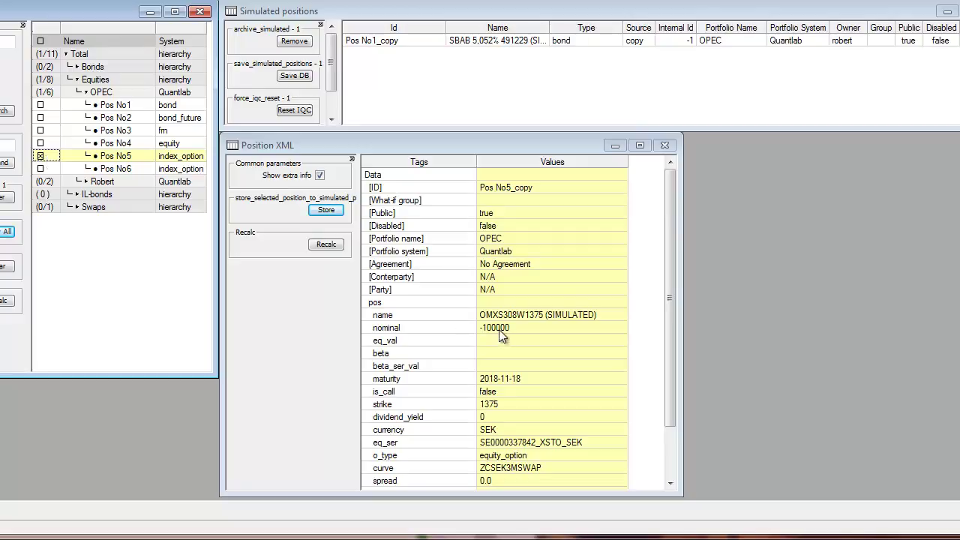
click(326, 210)
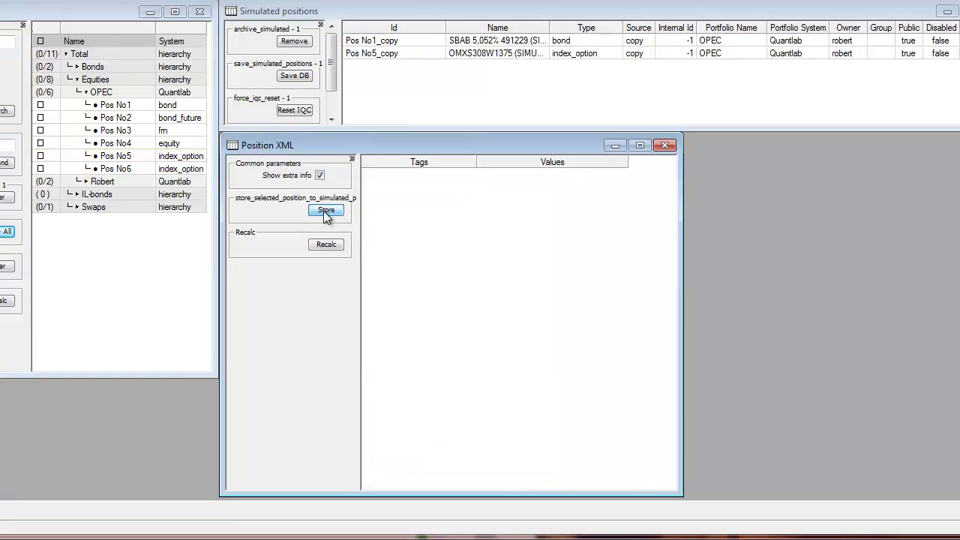
Narrow the Id column and widen the Name column of the simulated positions so the full names fit.
shift+click(372, 57)
shift+click(494, 55)
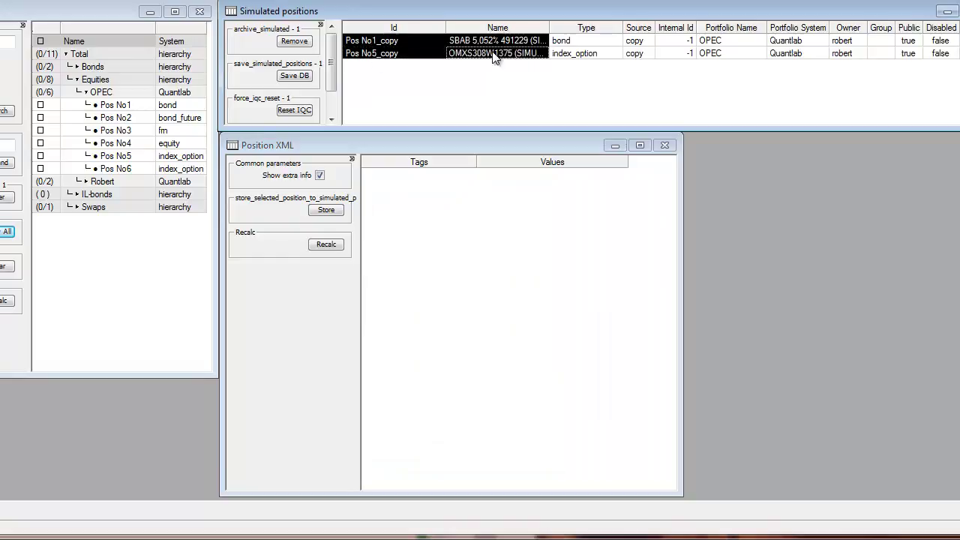
click(495, 56)
drag(549, 28, 577, 27)
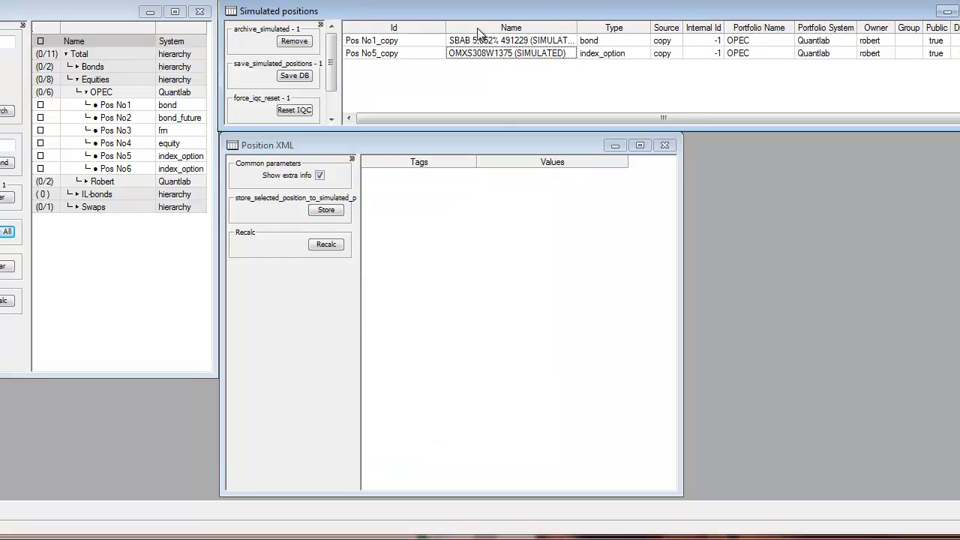
drag(446, 28, 417, 28)
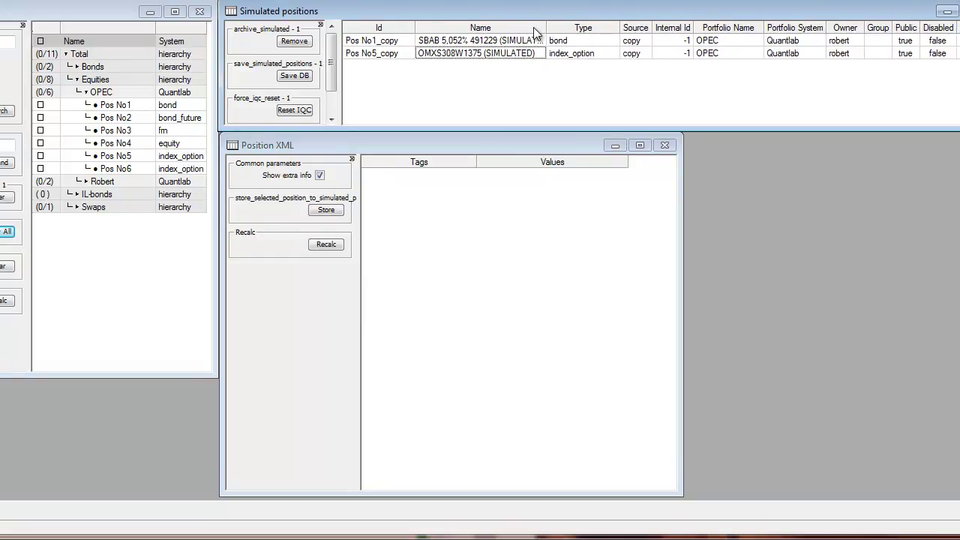
drag(548, 28, 562, 27)
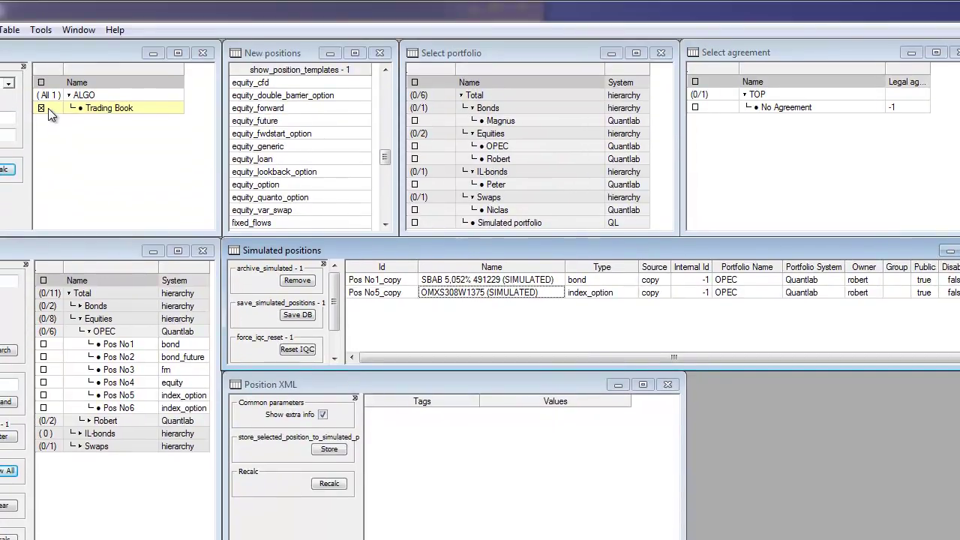
Reload the Trading Book by deselecting and reselecting it, clearing the unsaved simulated positions.
click(44, 107)
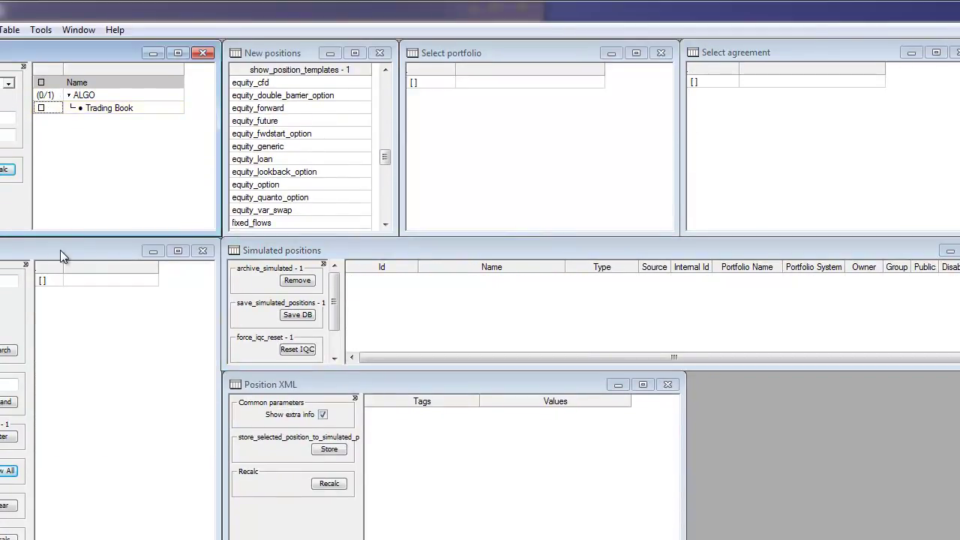
click(41, 108)
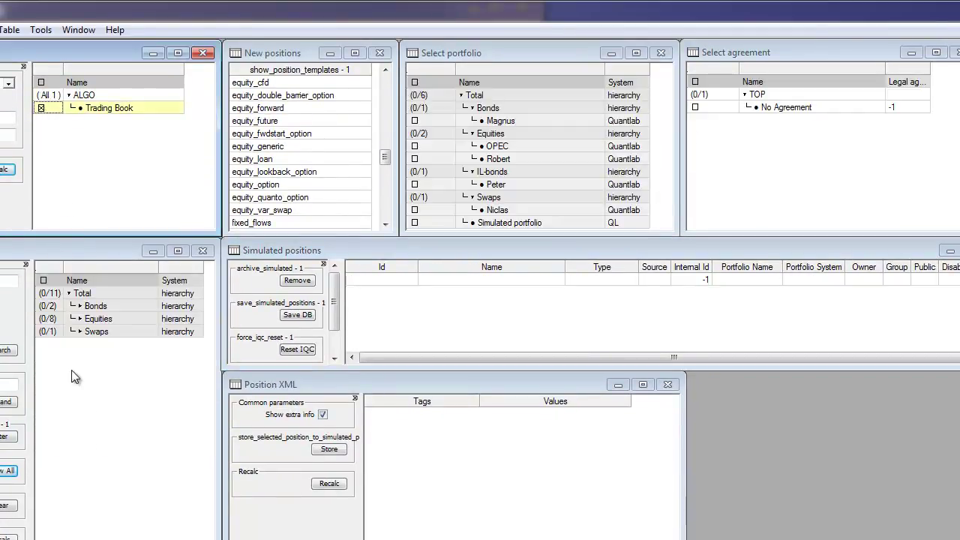
Browse the new position templates, load the frn template and examine its tags and default values.
click(317, 174)
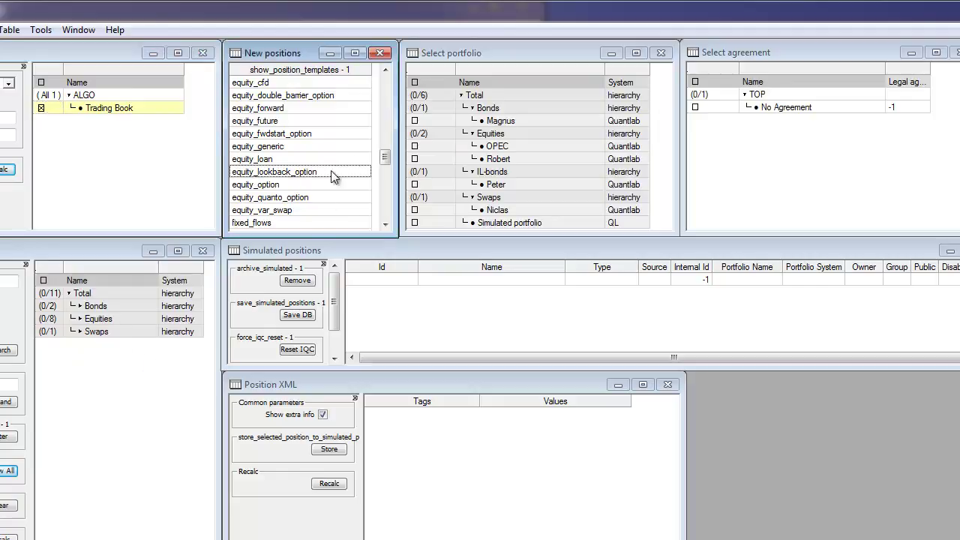
drag(383, 158, 383, 154)
drag(383, 153, 382, 144)
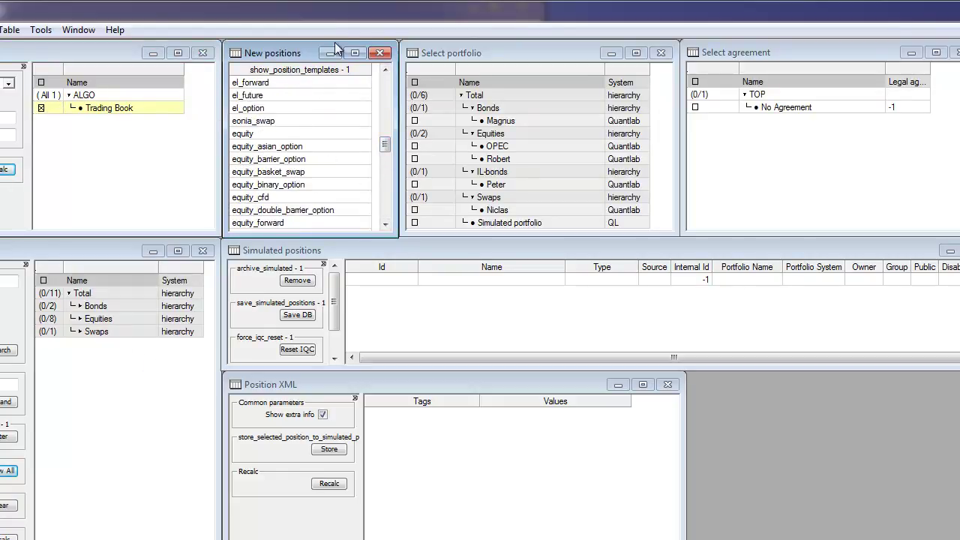
drag(384, 144, 377, 179)
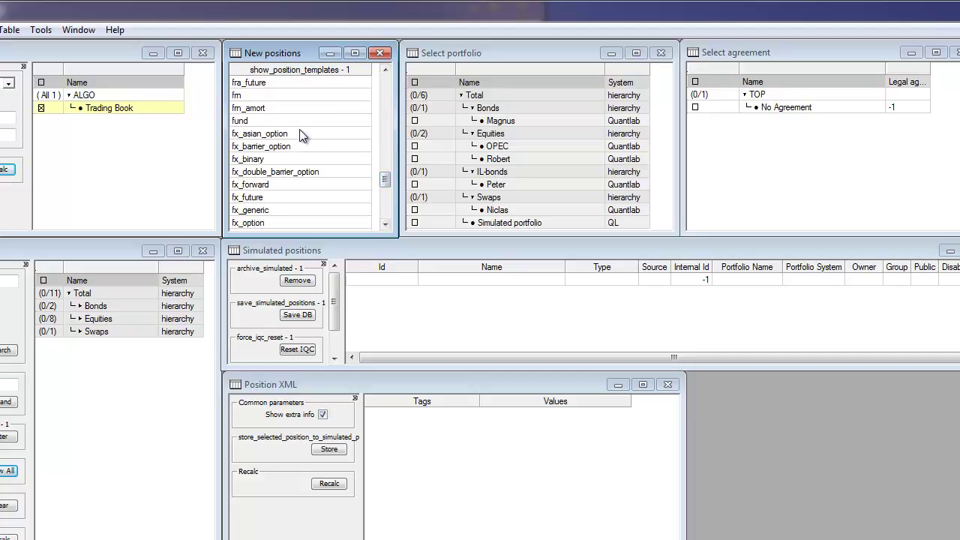
click(255, 95)
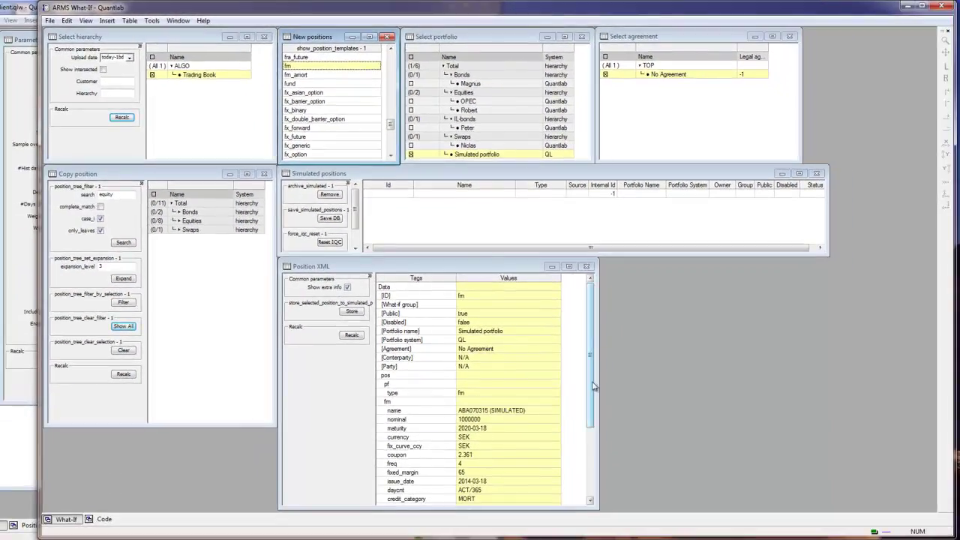
mouse_move(593, 385)
mouse_down()
mouse_move(591, 464)
mouse_move(593, 372)
mouse_up()
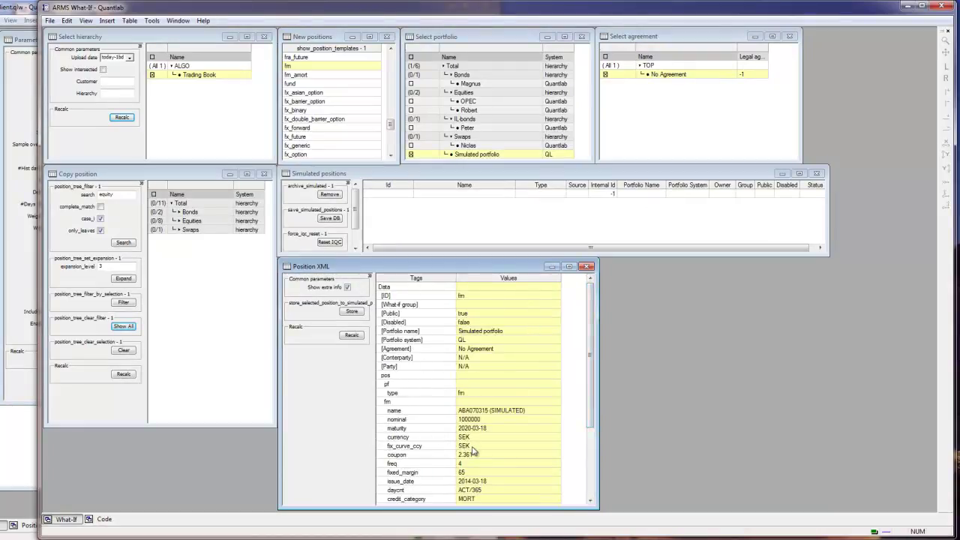
drag(589, 383, 590, 452)
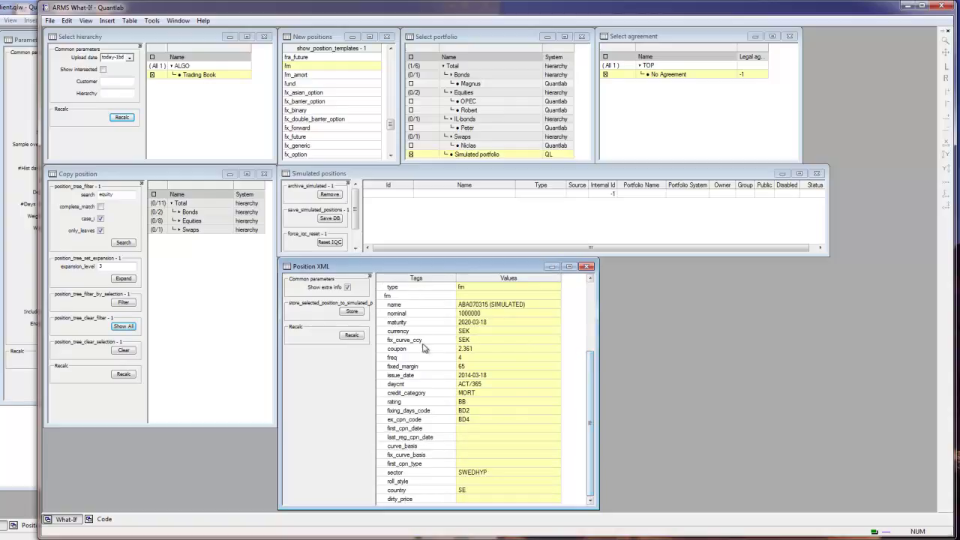
Show the New positions parameters, widen that window, and write the position templates to the file c:/tmp/temp.txt.
right_click(329, 91)
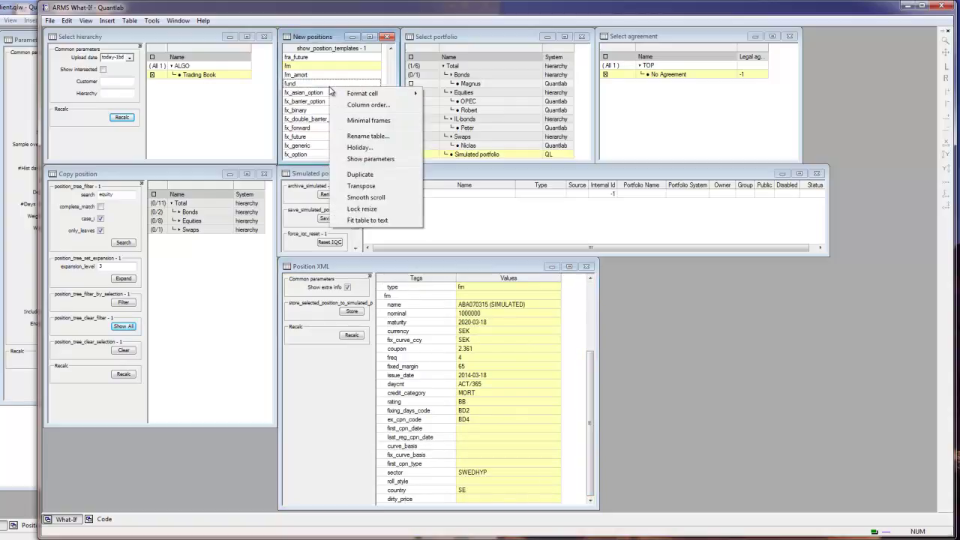
click(367, 159)
drag(403, 120, 515, 121)
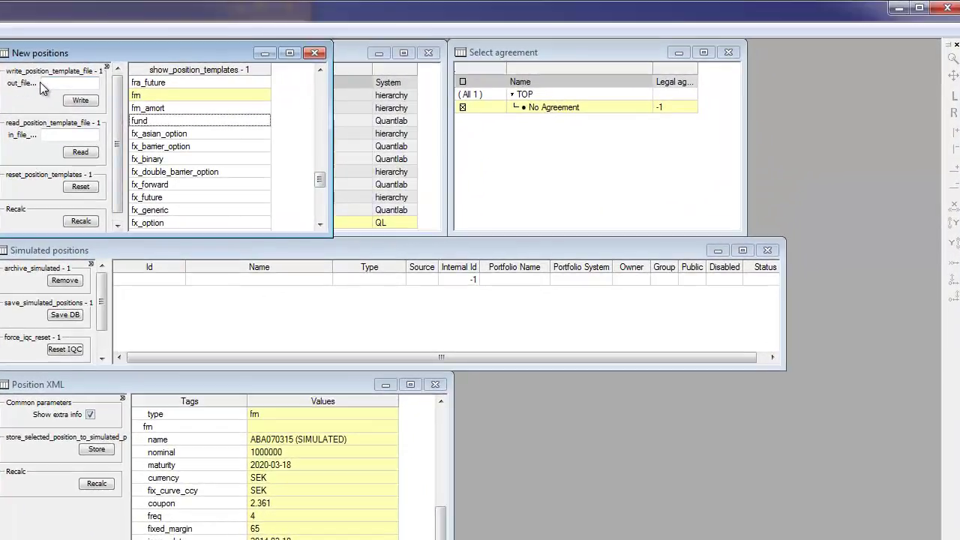
click(48, 87)
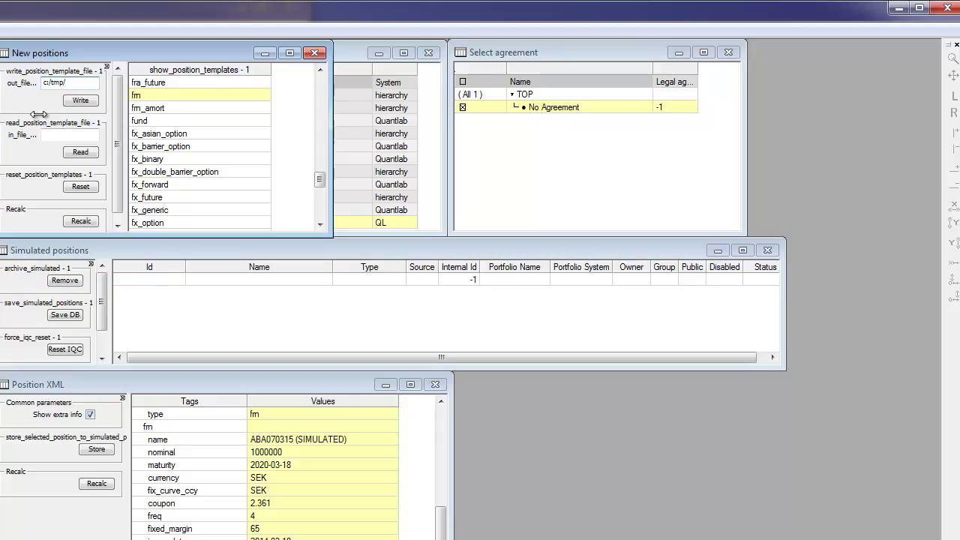
text(o)
click(80, 100)
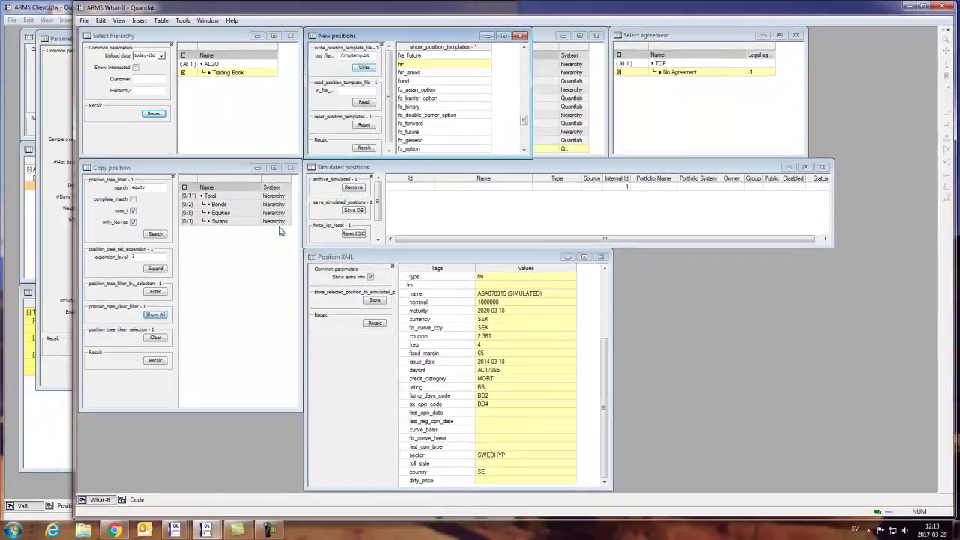
Switch to Windows Explorer and open temp.txt from the tmp folder on Local Disk (C:).
click(82, 531)
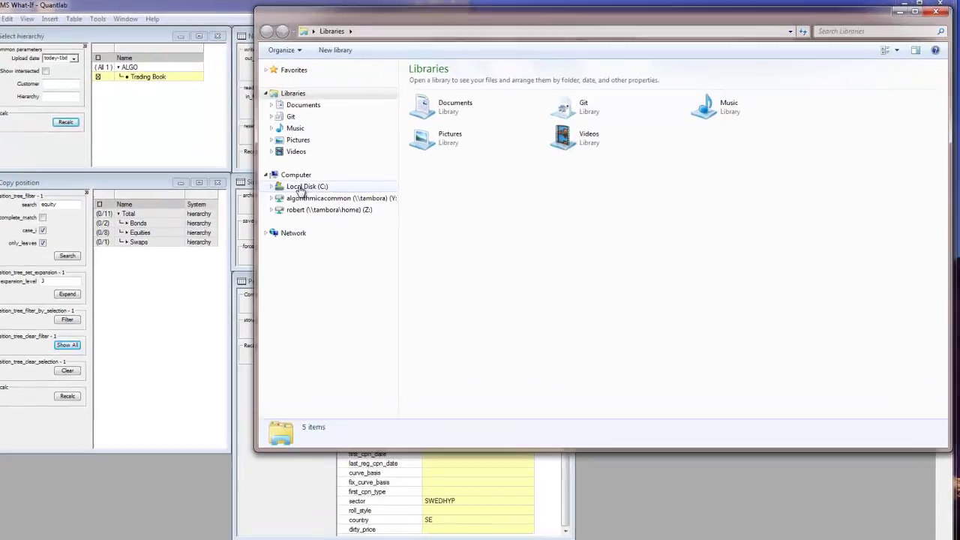
click(369, 173)
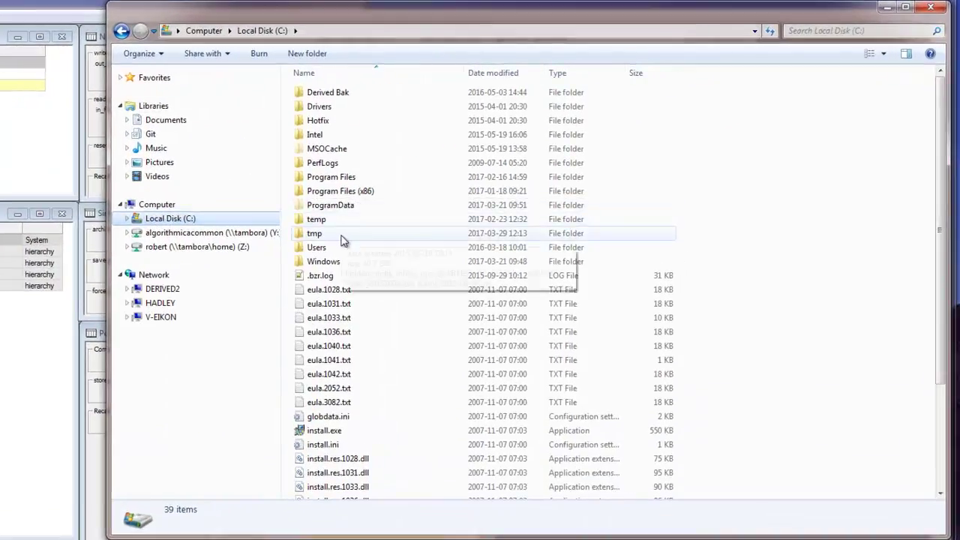
double_click(339, 233)
double_click(348, 96)
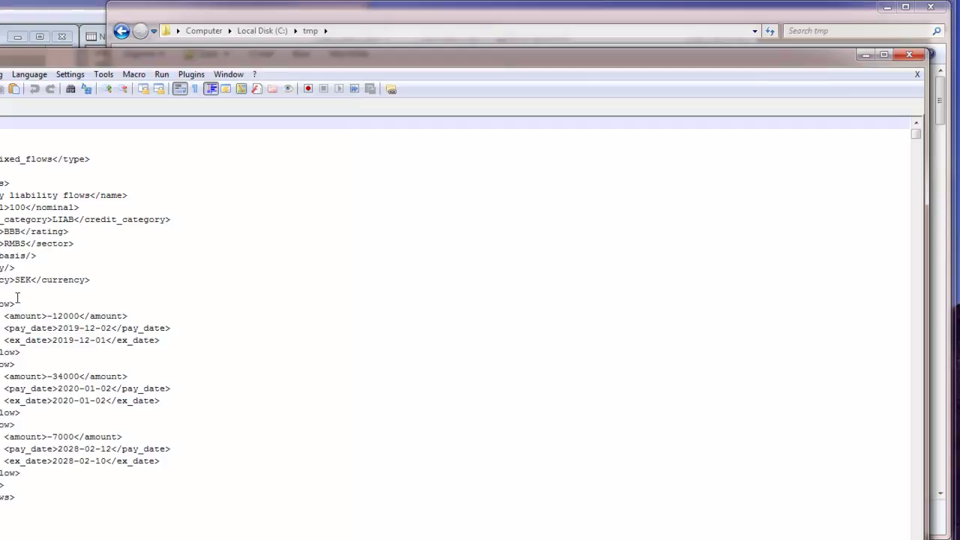
Examine the XML templates for the different instrument types in temp.txt, and close the text file and the folder window.
scroll(28, 458, down, 10)
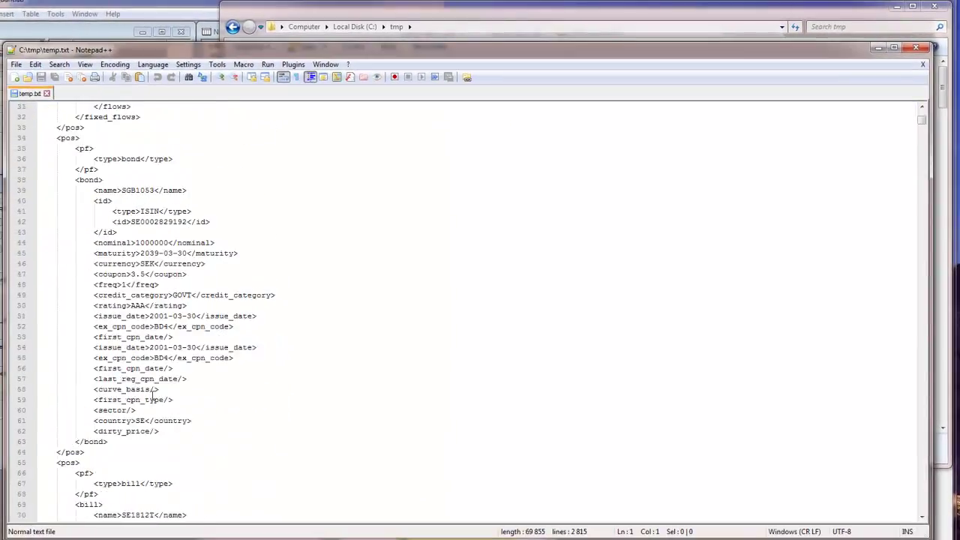
scroll(153, 398, down, 20)
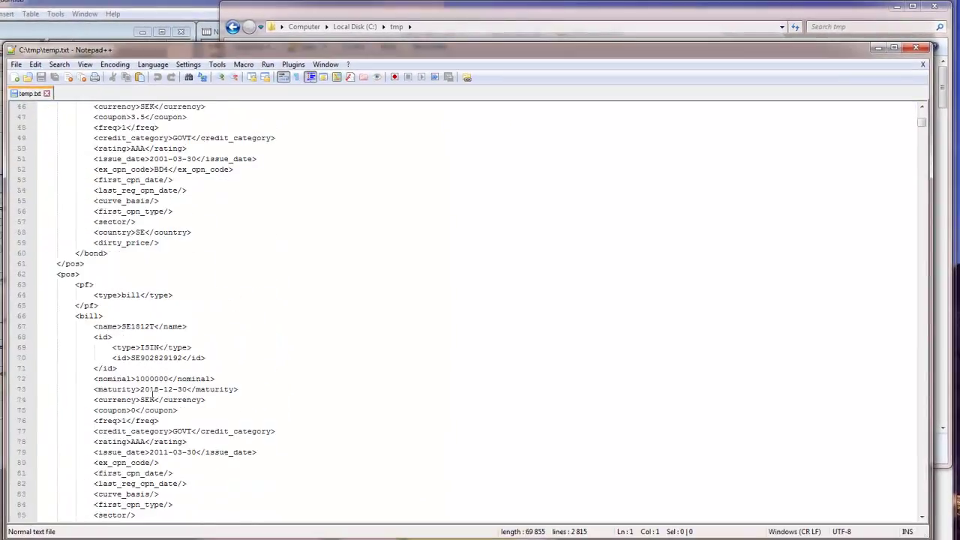
scroll(152, 398, down, 20)
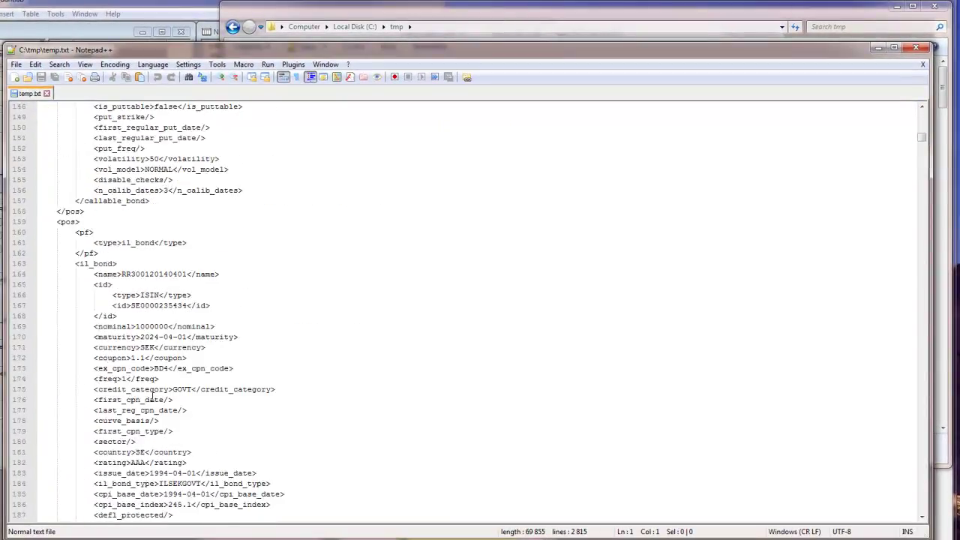
scroll(152, 399, down, 14)
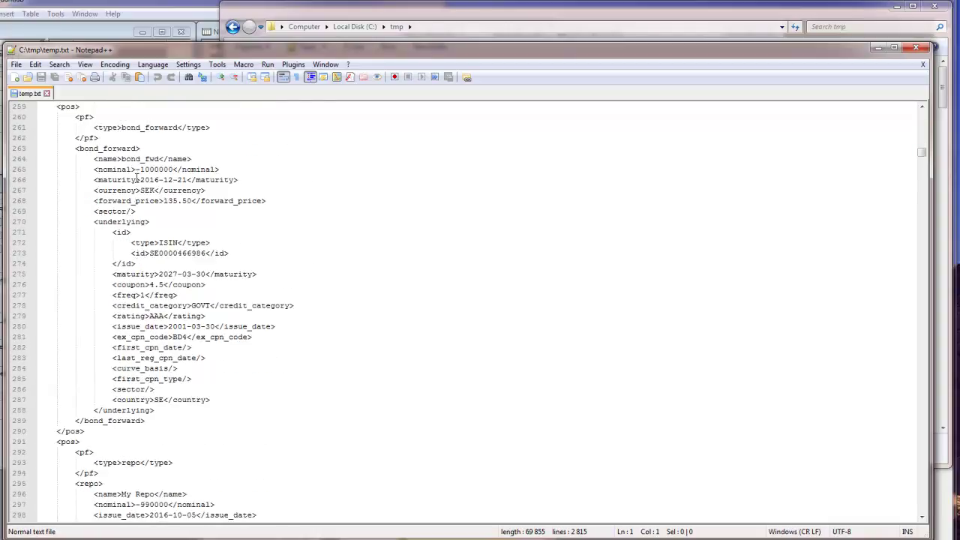
double_click(10, 51)
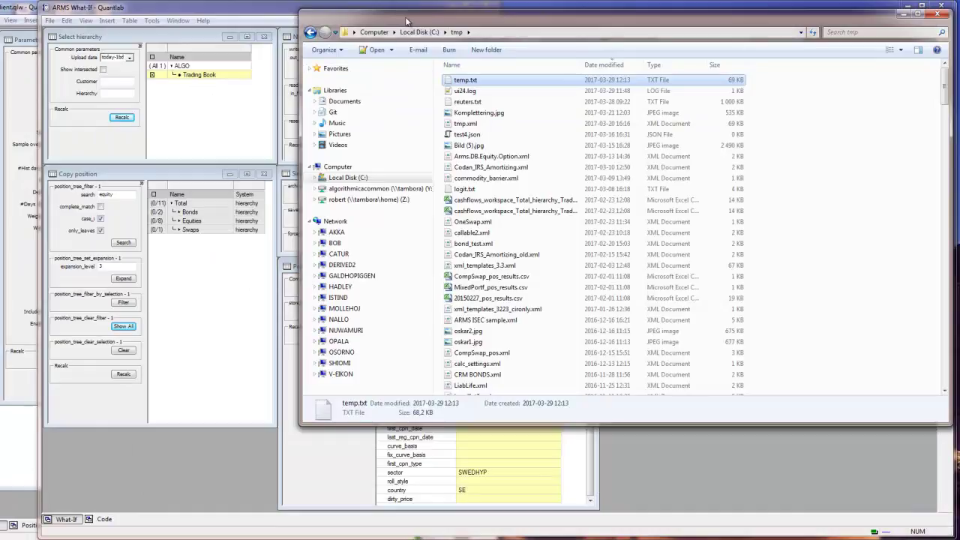
click(939, 12)
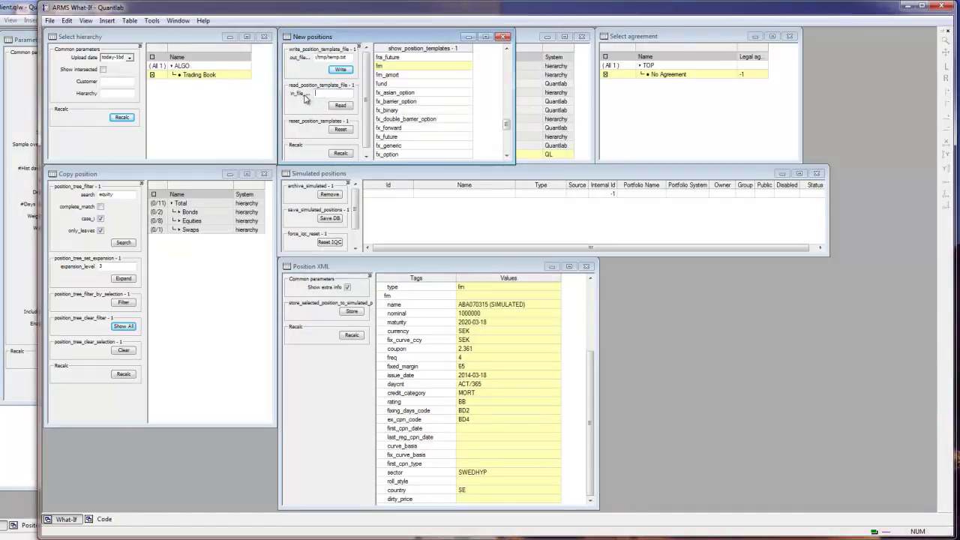
Reset the position templates and clear the output file path.
click(320, 97)
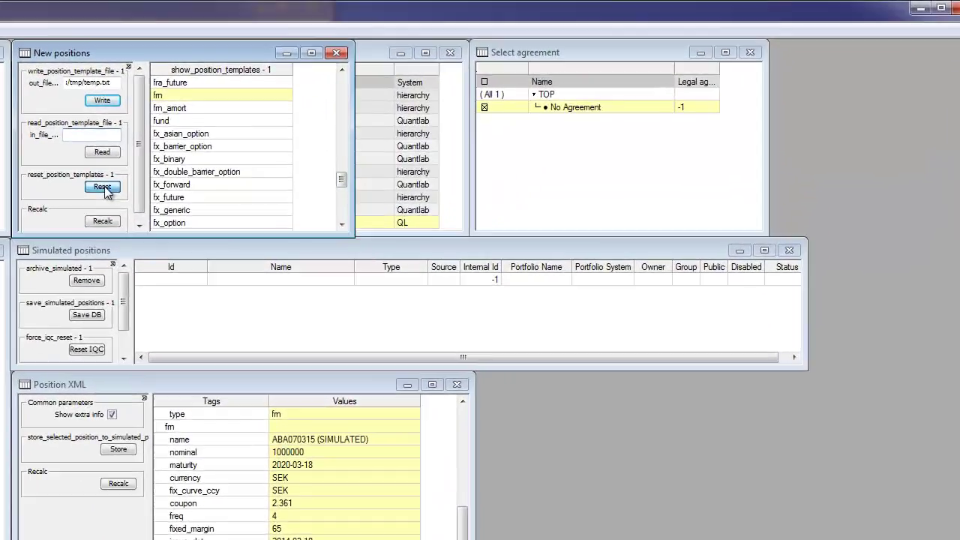
click(103, 188)
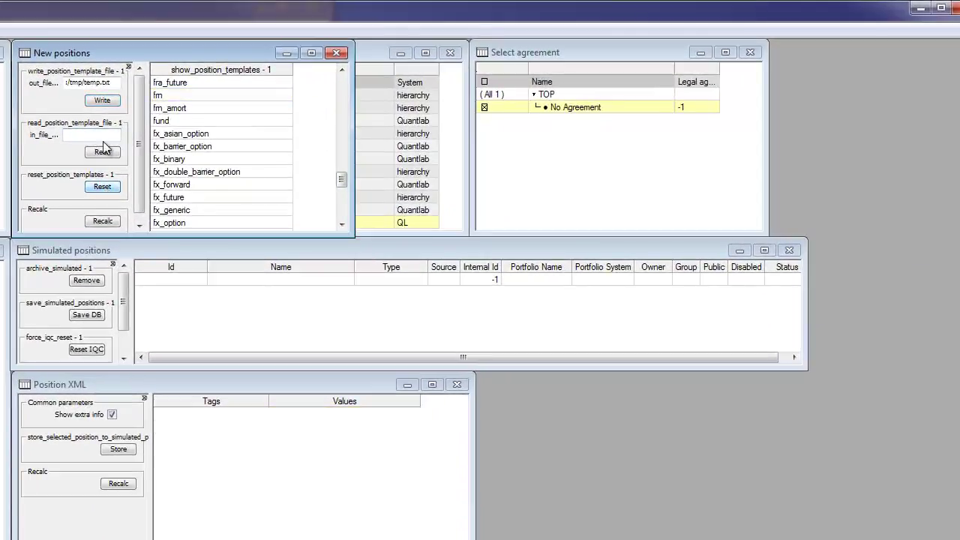
drag(118, 82, 48, 86)
key(BackSpace)
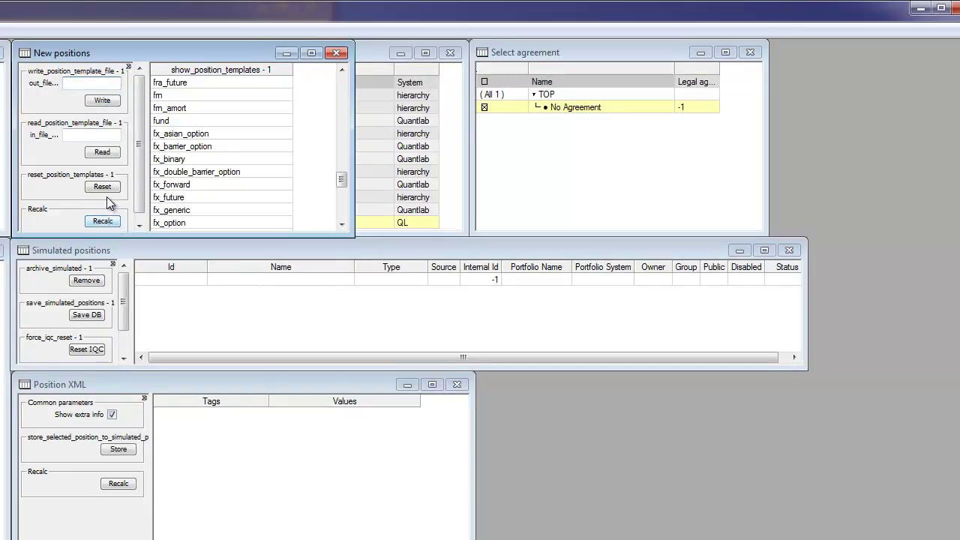
Hide the New positions parameters and narrow the window back to the width of the template list.
click(127, 66)
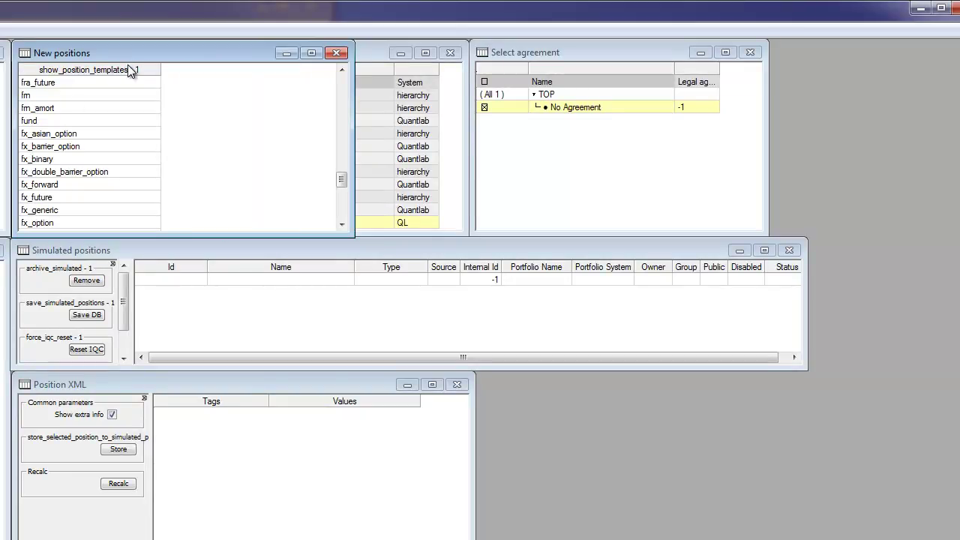
drag(349, 77, 190, 120)
Load the fx_barrier_option template, review its values and store it with its default values as a simulated position.
click(66, 146)
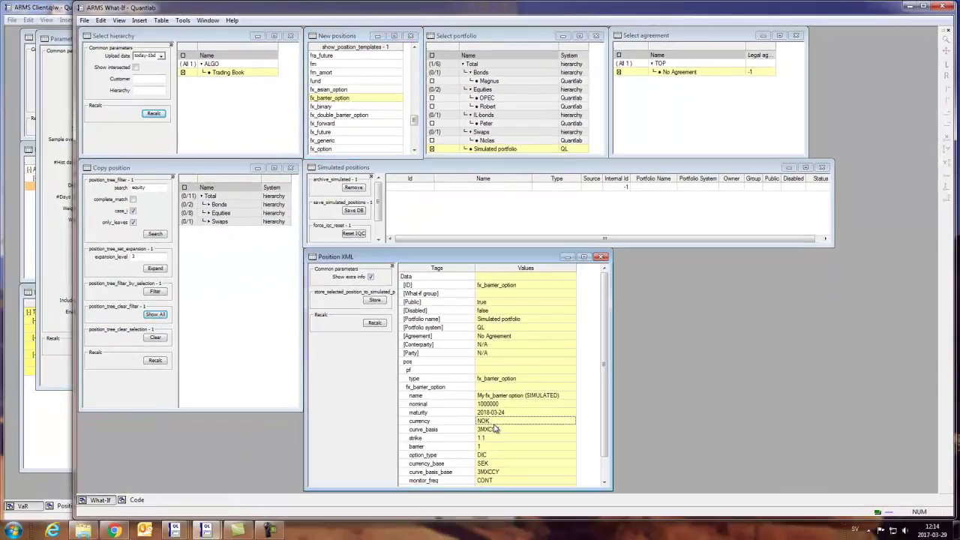
scroll(495, 428, down, 1)
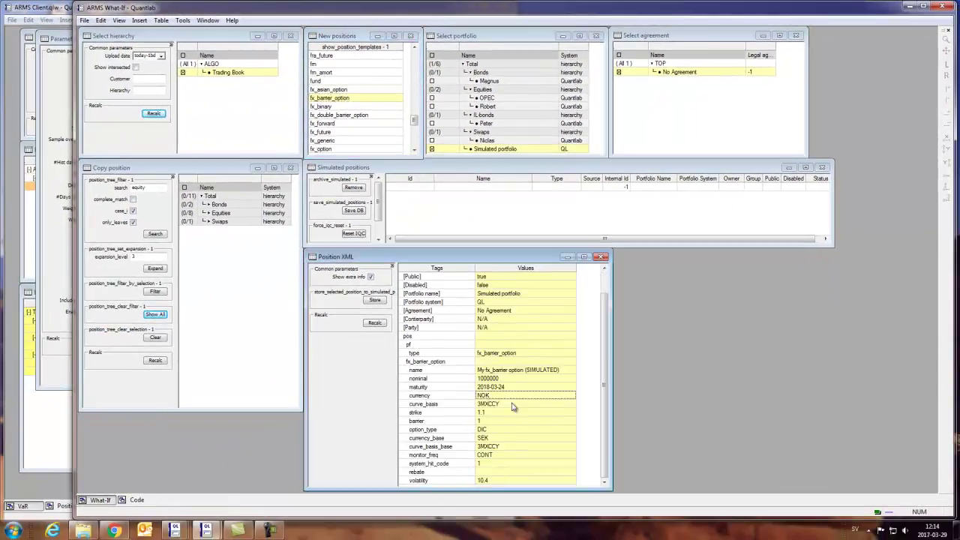
drag(445, 250, 445, 240)
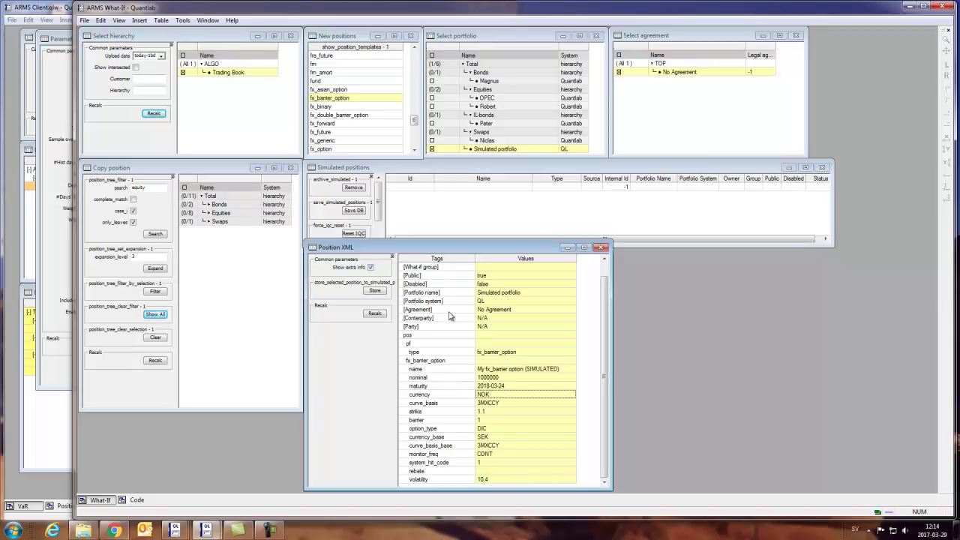
click(376, 292)
click(496, 379)
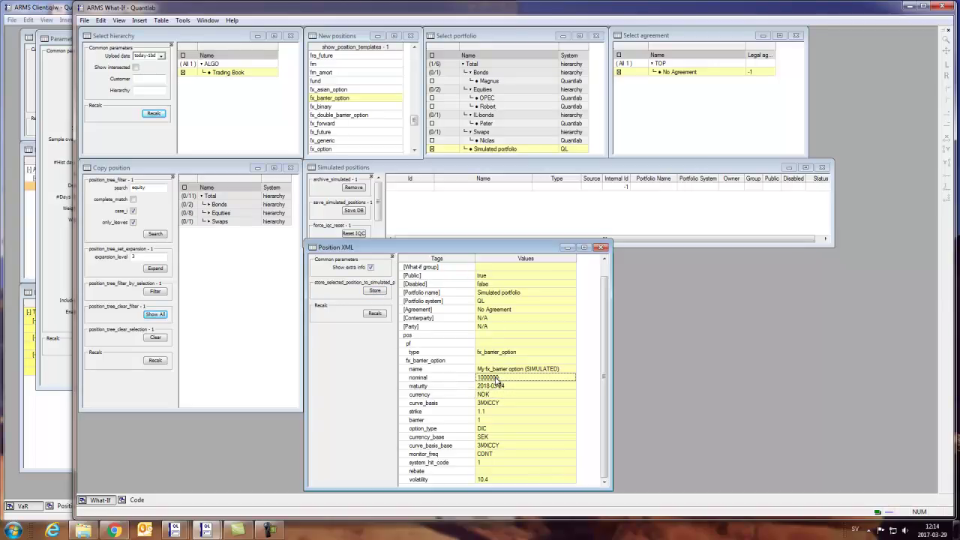
click(375, 292)
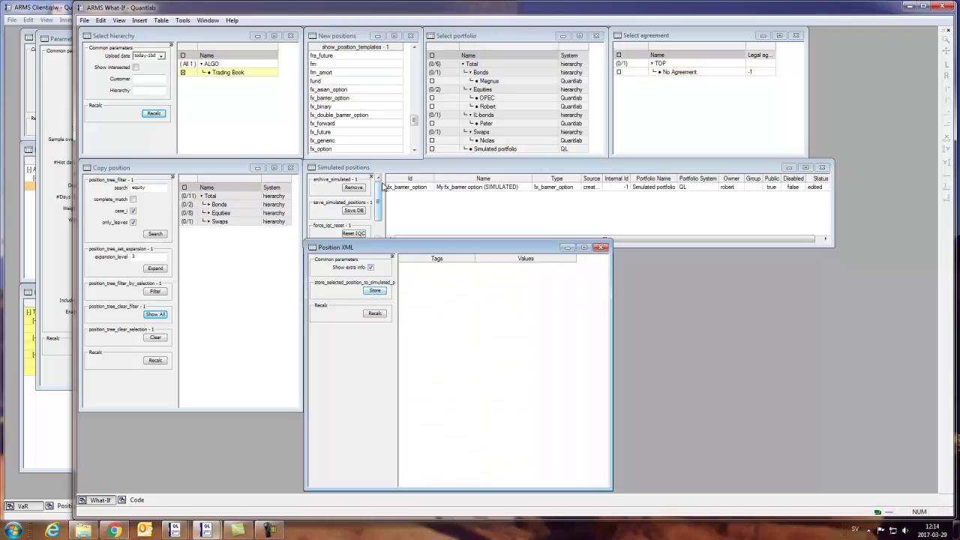
drag(430, 243, 429, 250)
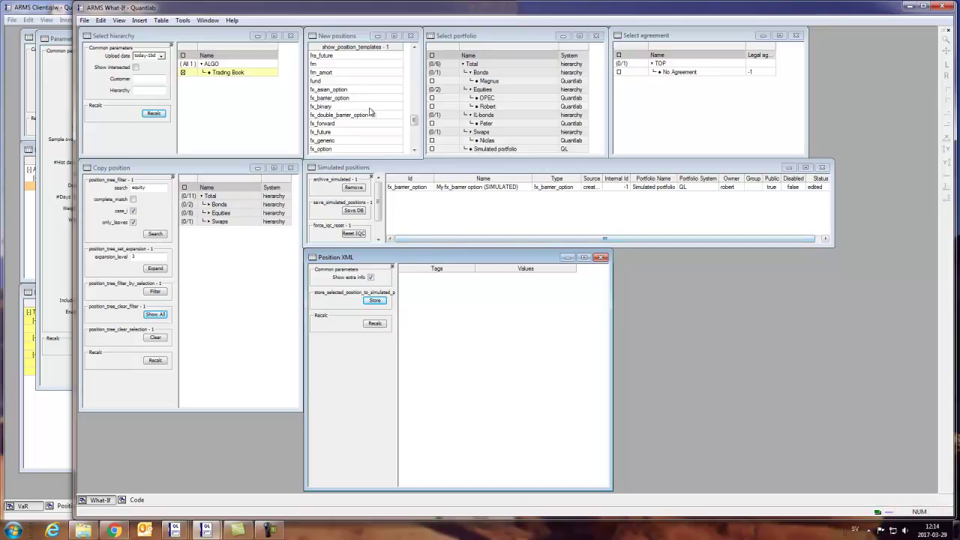
Load the fra_future template and store it with its default values as a second simulated position.
click(353, 57)
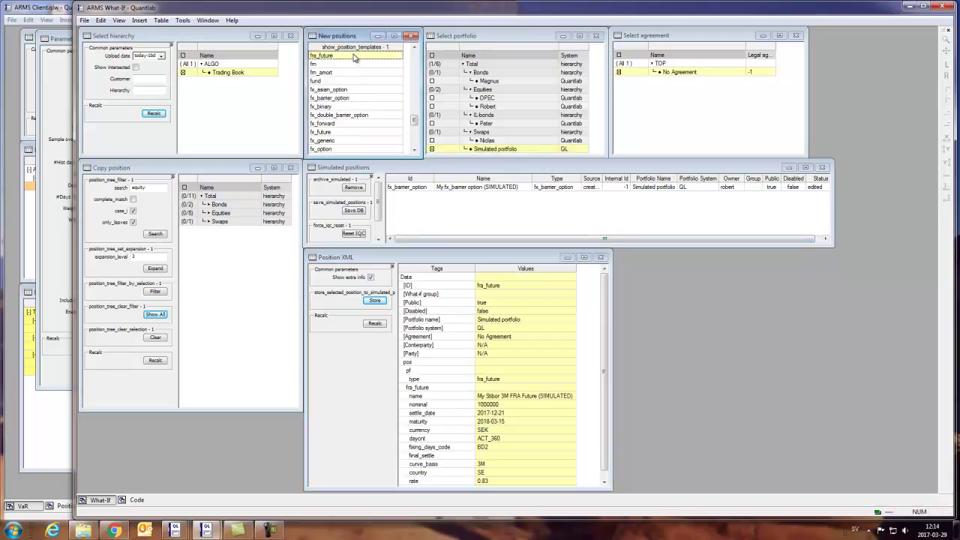
click(375, 300)
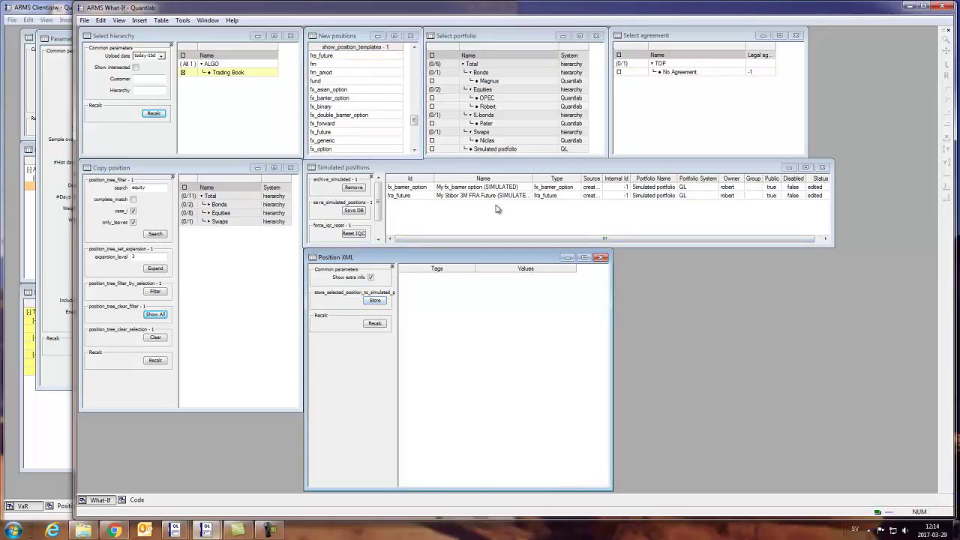
Remove the fx_barrier_option and fra_future positions from the simulated positions.
click(403, 186)
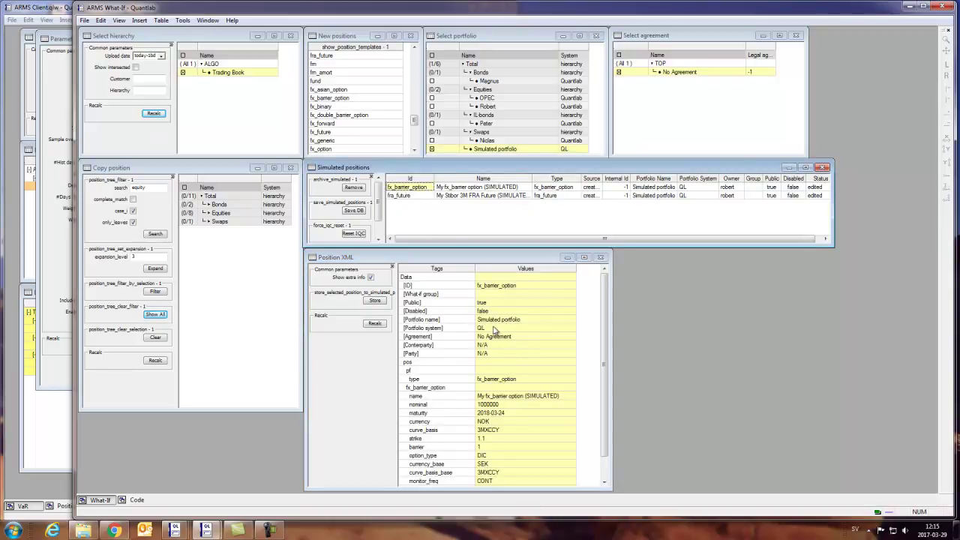
click(353, 187)
click(398, 188)
click(360, 189)
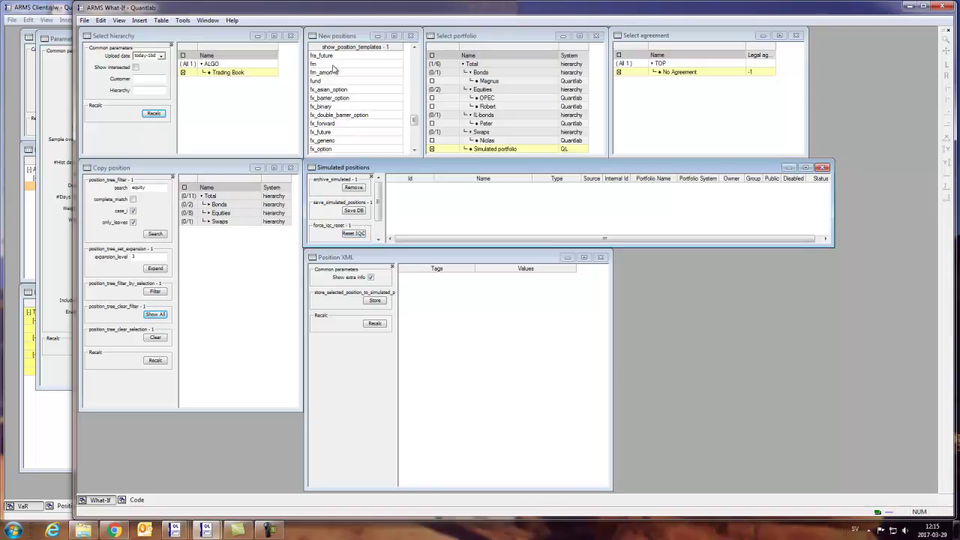
Move the What-If window aside, include simulated positions in the ARMS Client parameters and recalculate the VaR.
drag(309, 11, 684, 17)
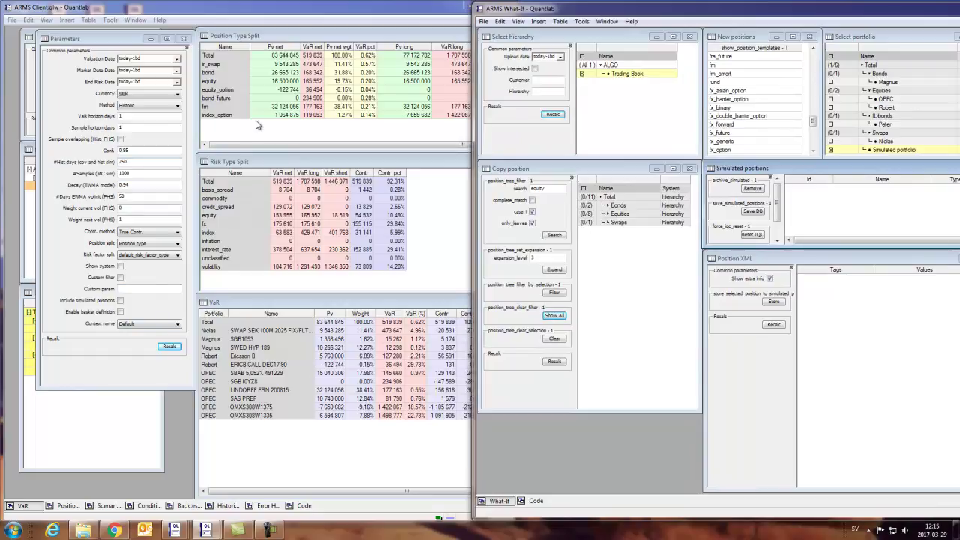
click(103, 352)
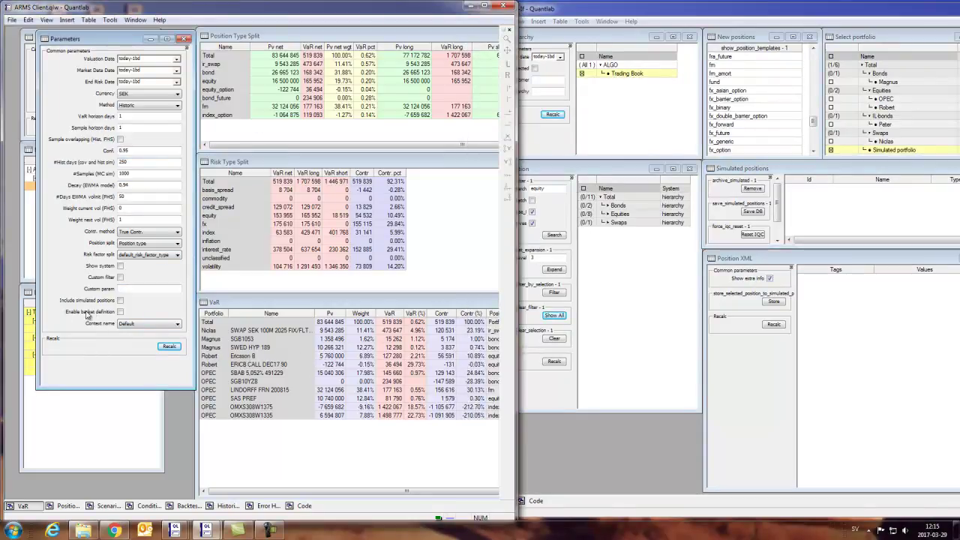
click(121, 300)
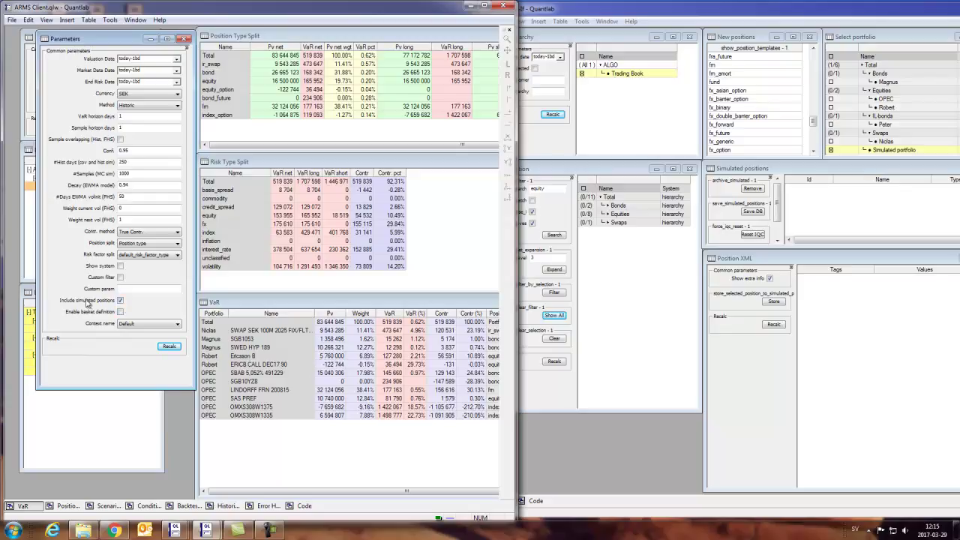
click(169, 348)
Bring the What-If window back and expand Swaps in the Copy position tree to select IR SWAP No1 for copying.
drag(605, 15, 490, 12)
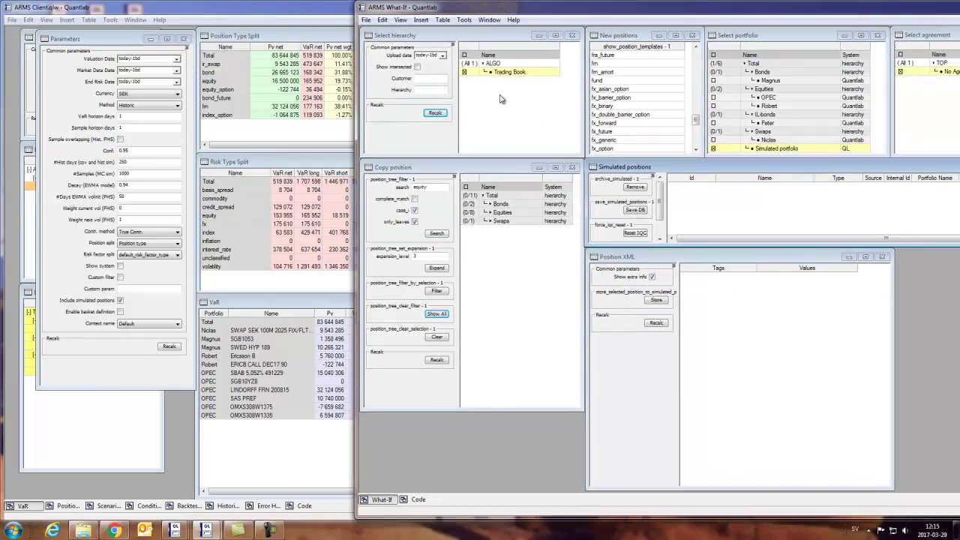
click(490, 221)
click(497, 229)
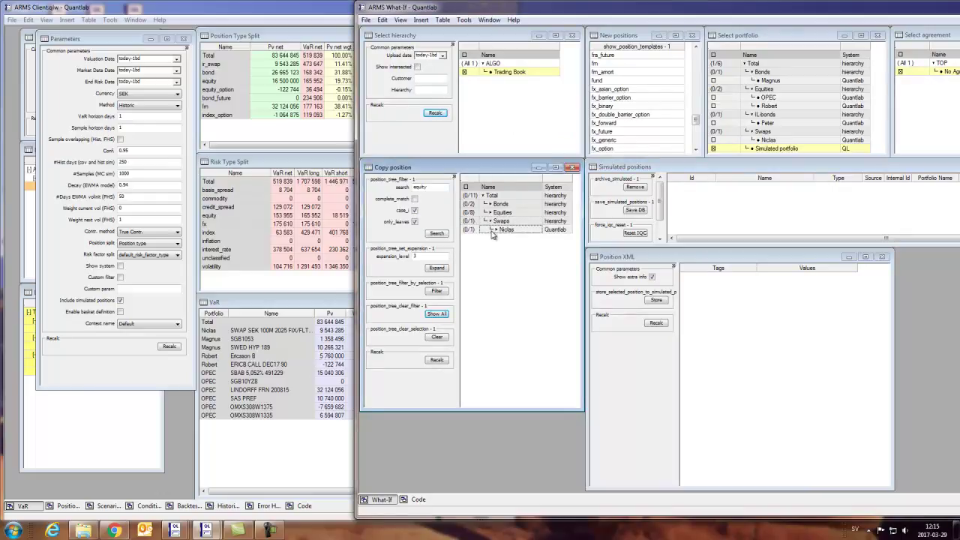
click(466, 238)
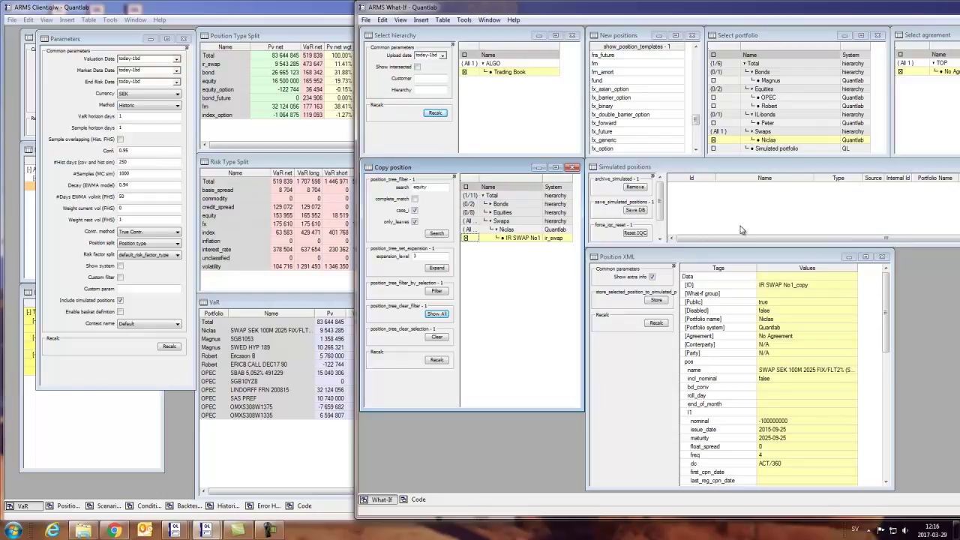
Set the l1 nominal of the copied swap to 100000000 and store it as a simulated position.
double_click(766, 424)
click(761, 421)
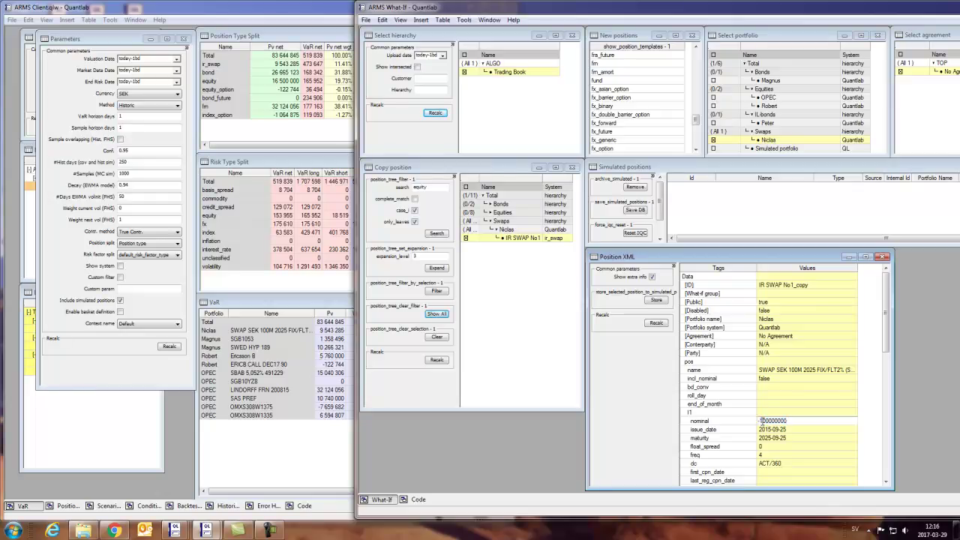
key(BackSpace)
key(Return)
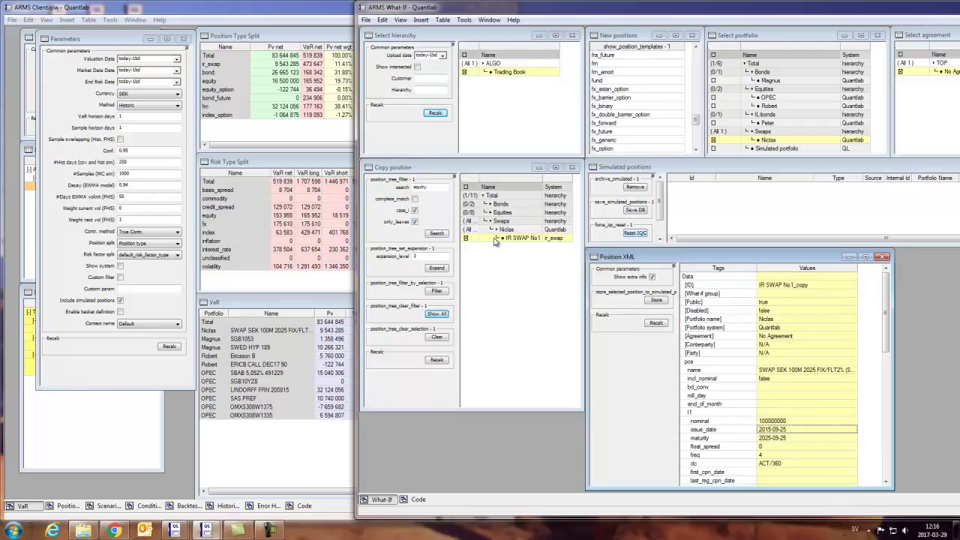
click(657, 301)
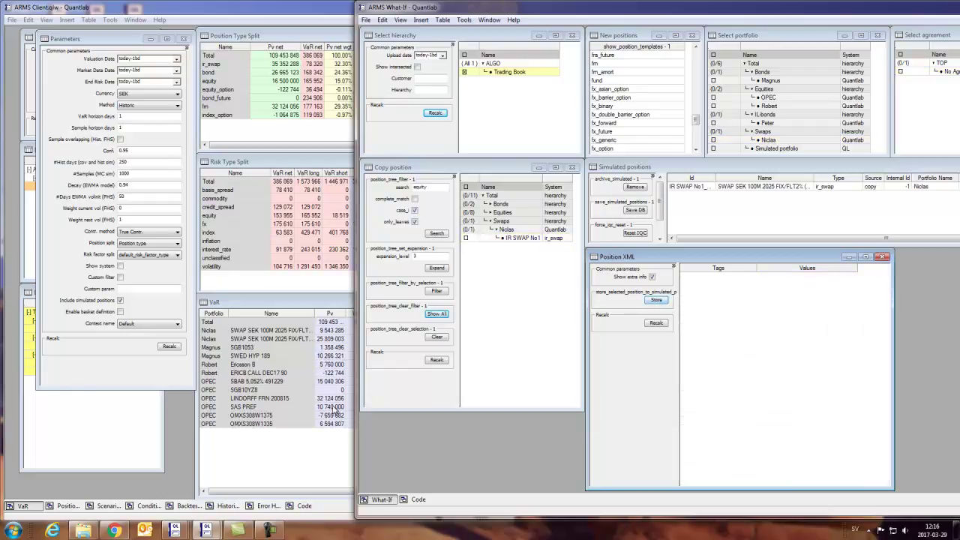
Inspect the simulated swap in the ARMS Client VaR table, widening the Pv column and narrowing the Name column.
click(296, 397)
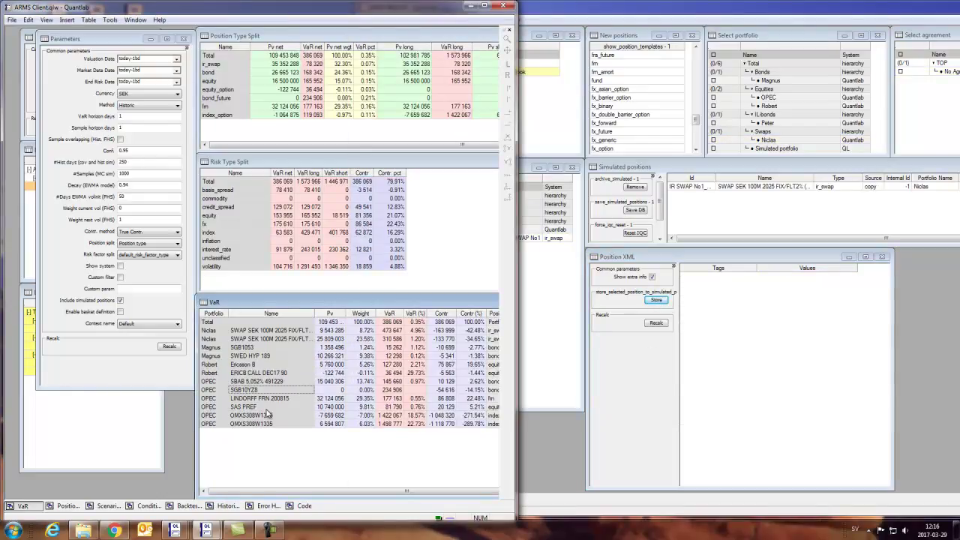
double_click(315, 313)
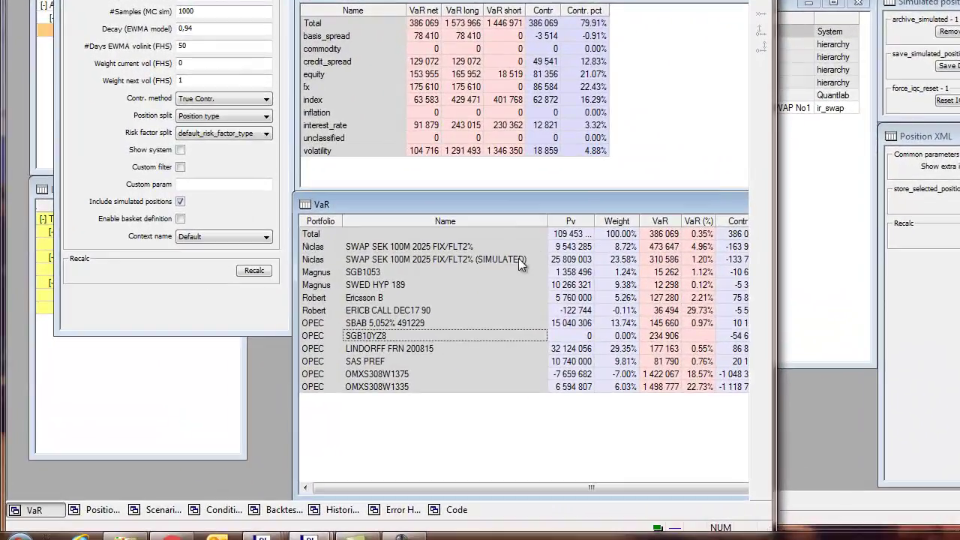
click(501, 263)
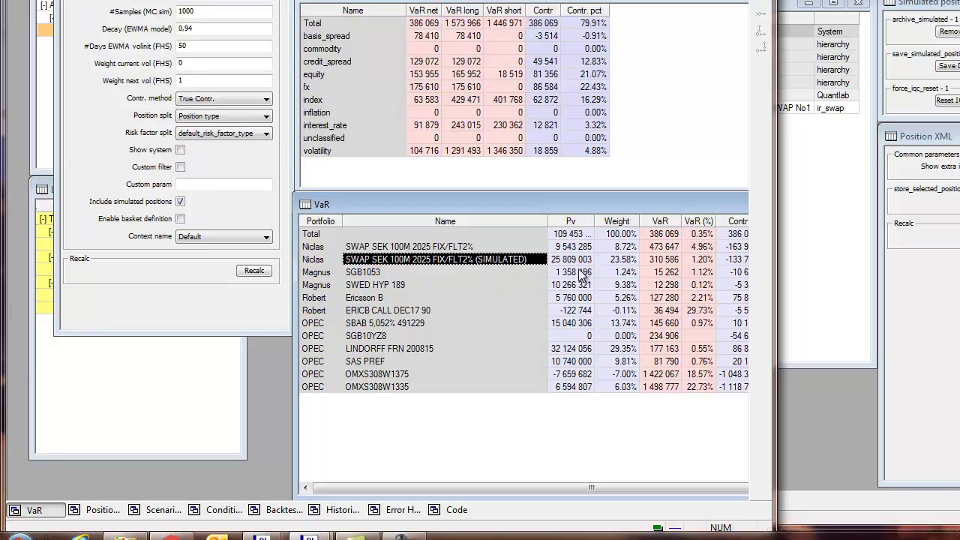
drag(594, 221, 611, 224)
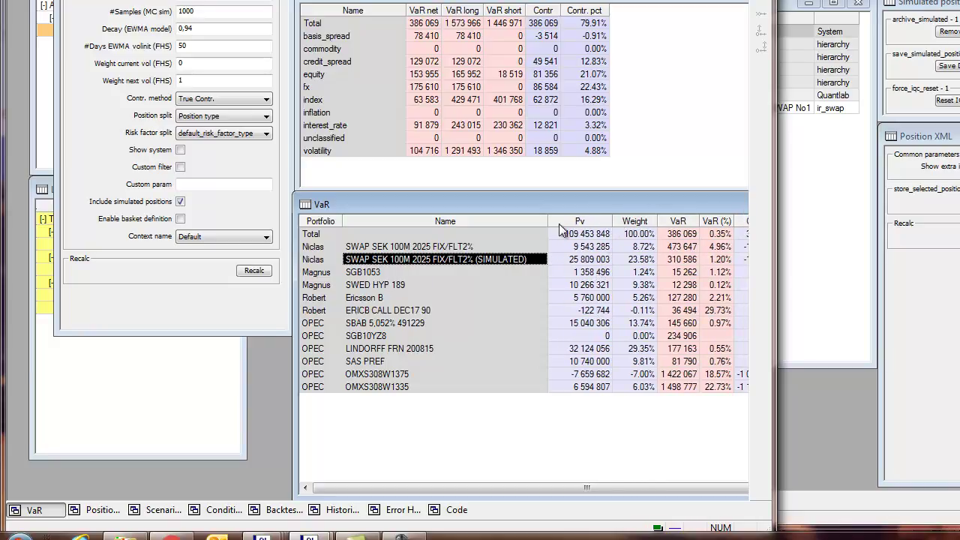
drag(548, 221, 446, 221)
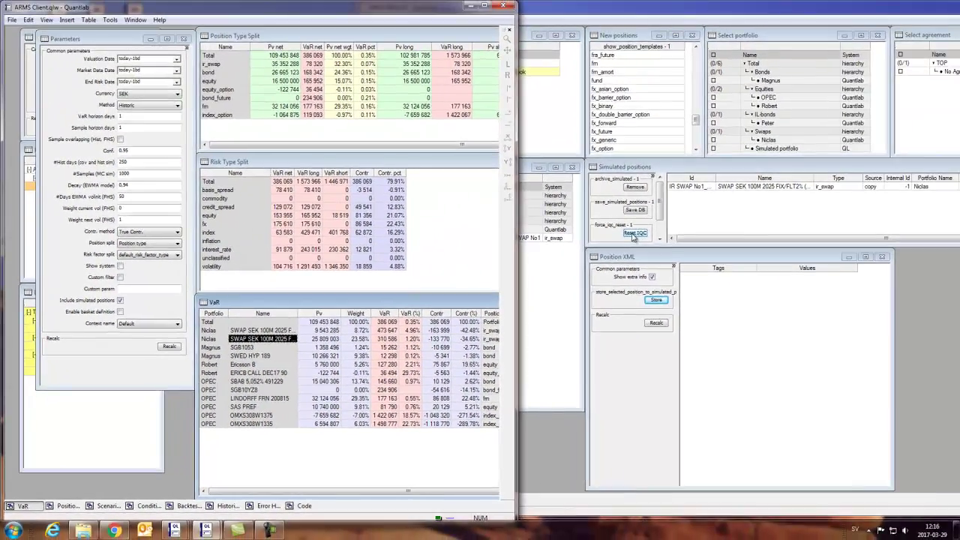
Reset the IQC for the simulated positions and return to the VaR table in ARMS Client.
click(634, 233)
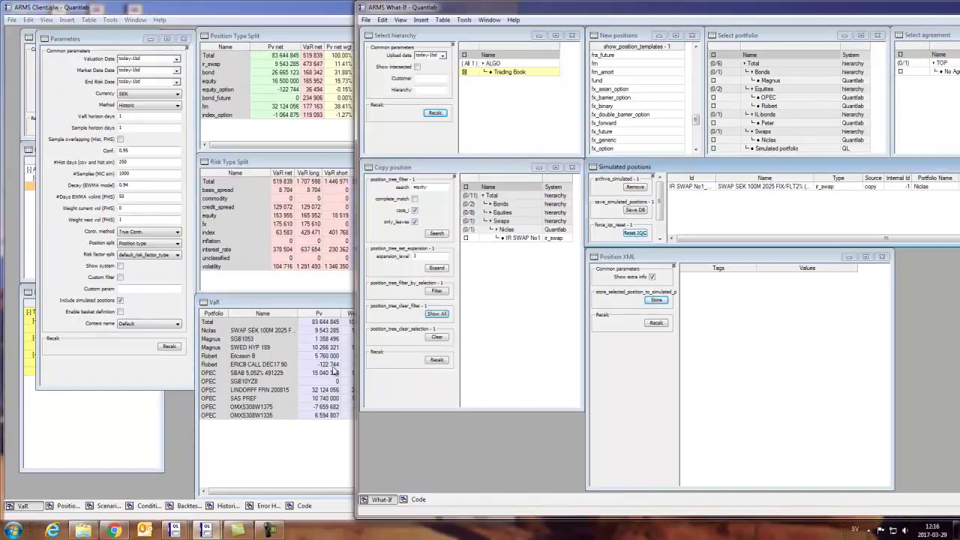
click(350, 360)
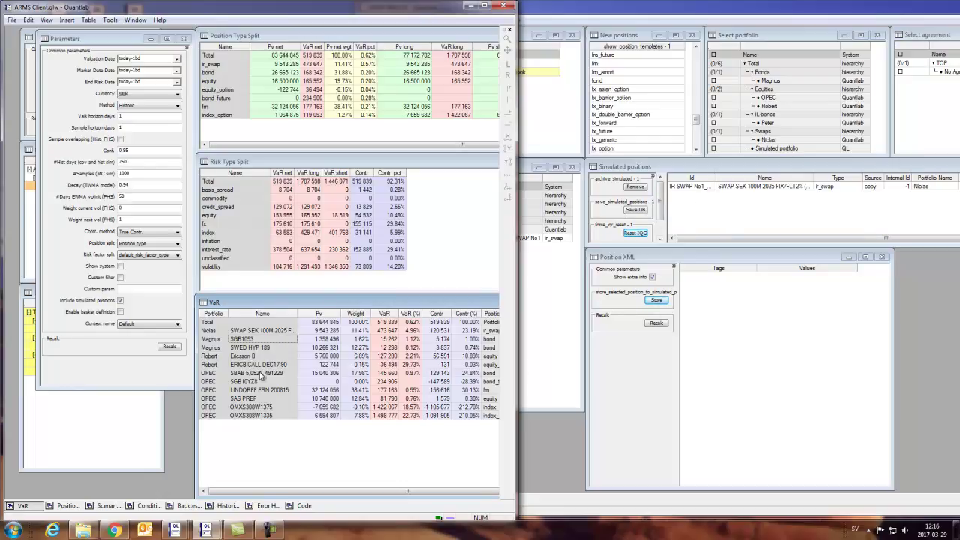
Load the frn template, assign it to the second portfolio under Equities and store it as a simulated position.
click(609, 64)
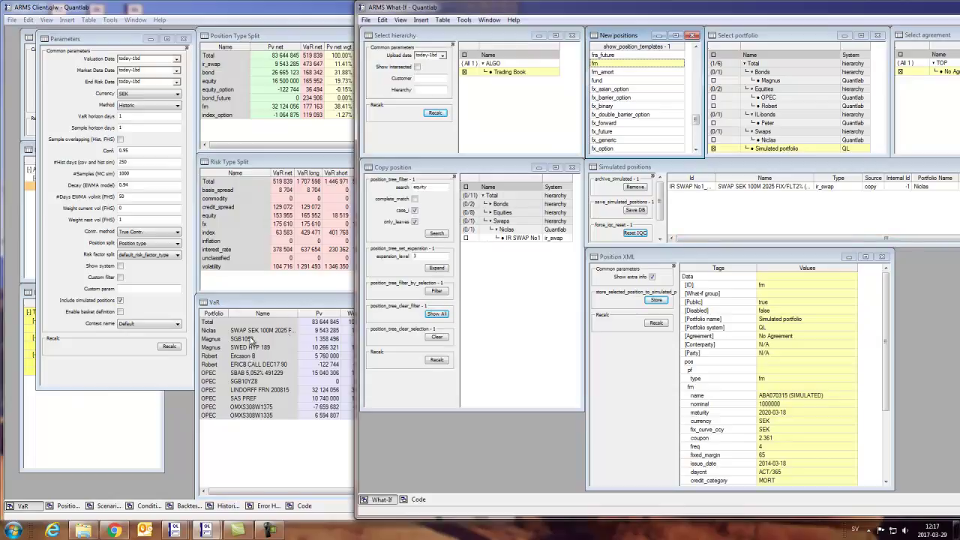
click(726, 107)
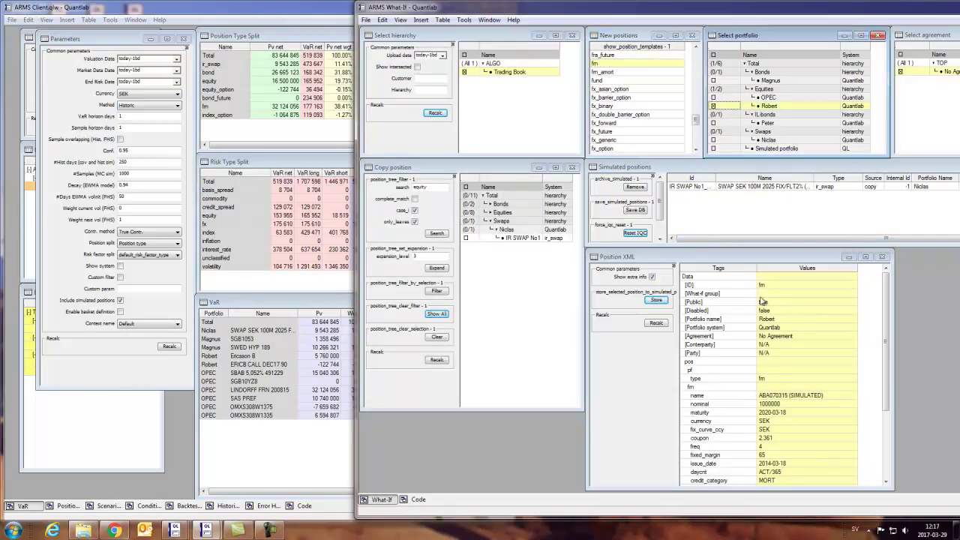
click(656, 300)
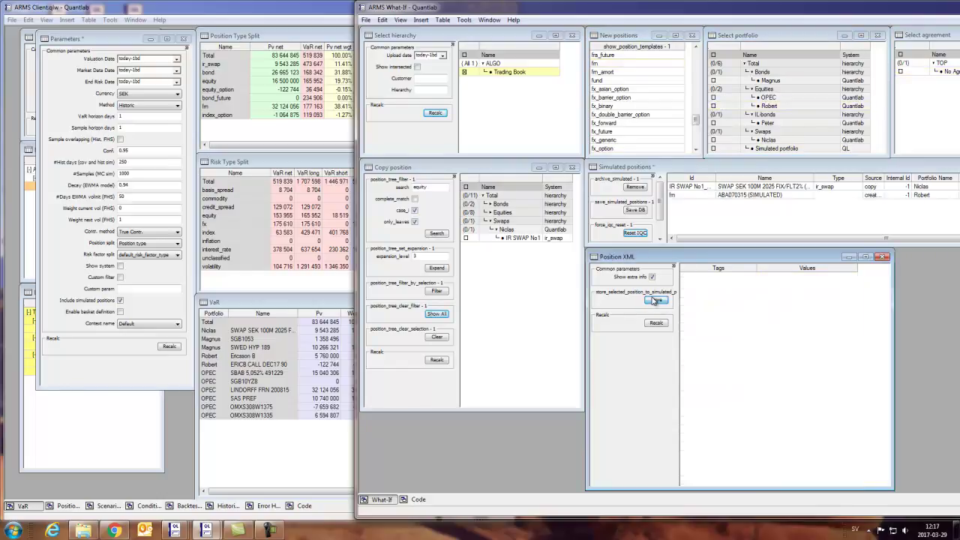
Highlight the ABA070315 (SIMULATED) row in the ARMS Client VaR table, and reset the IQC in the What-If window.
click(289, 364)
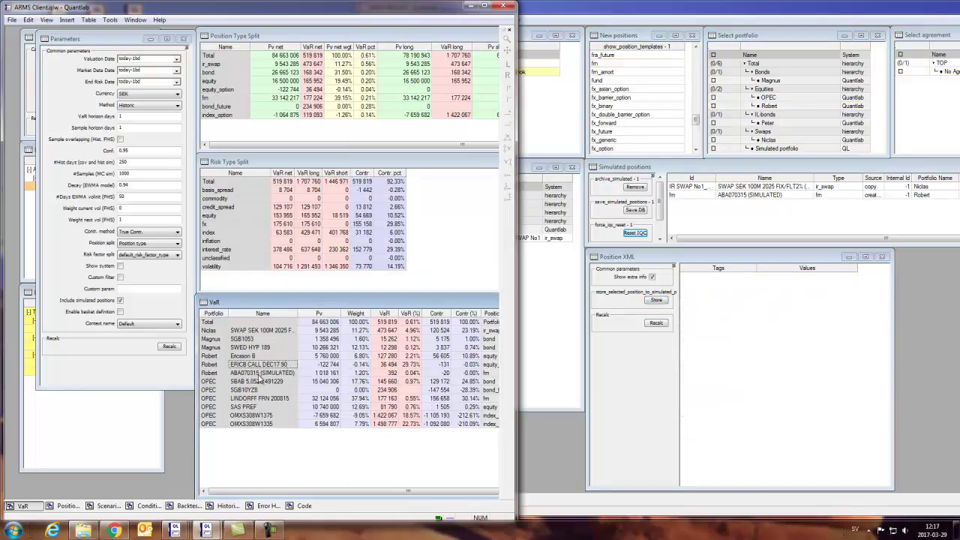
click(265, 374)
drag(215, 375, 401, 379)
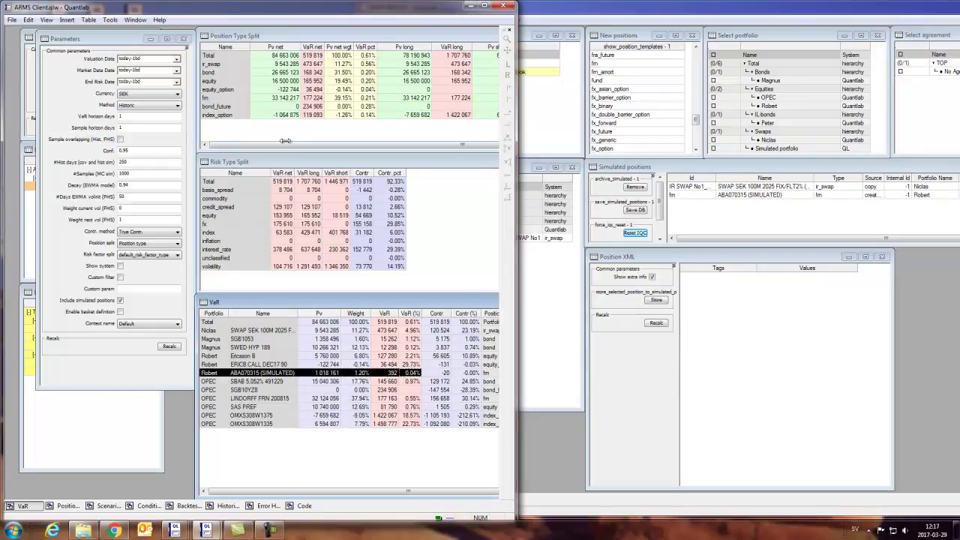
click(675, 264)
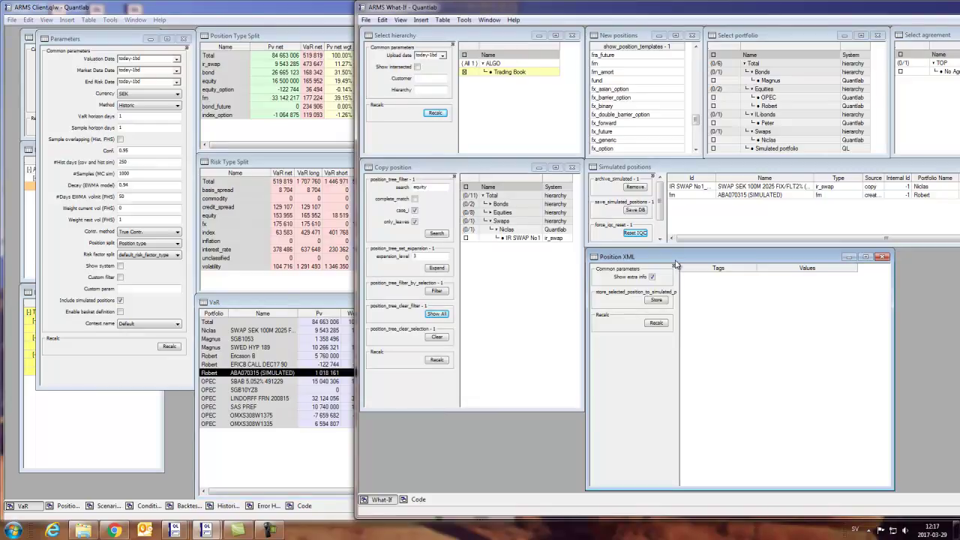
click(643, 236)
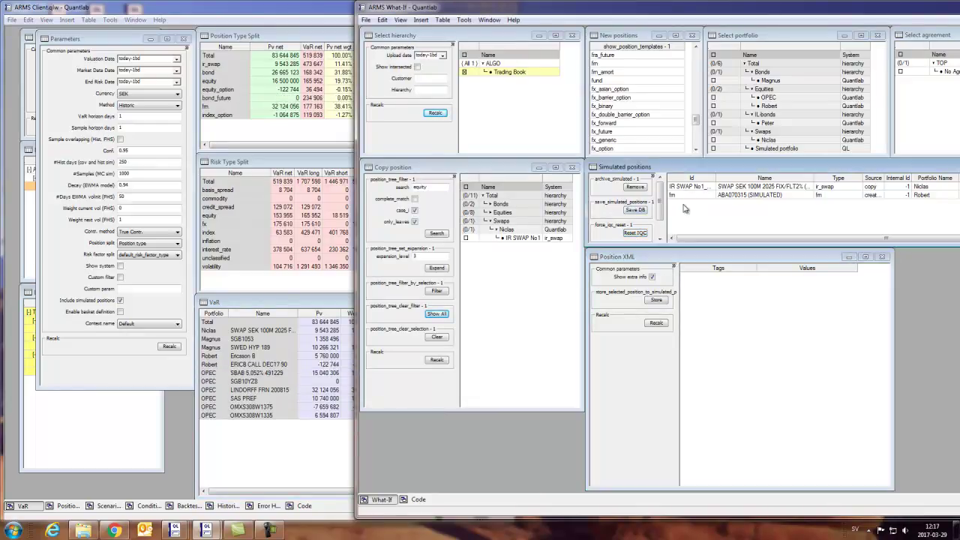
Move the What-If window back, widen the Id column and enlarge the Simulated positions window to fit all columns through Status.
drag(675, 13, 406, 20)
drag(422, 196, 517, 203)
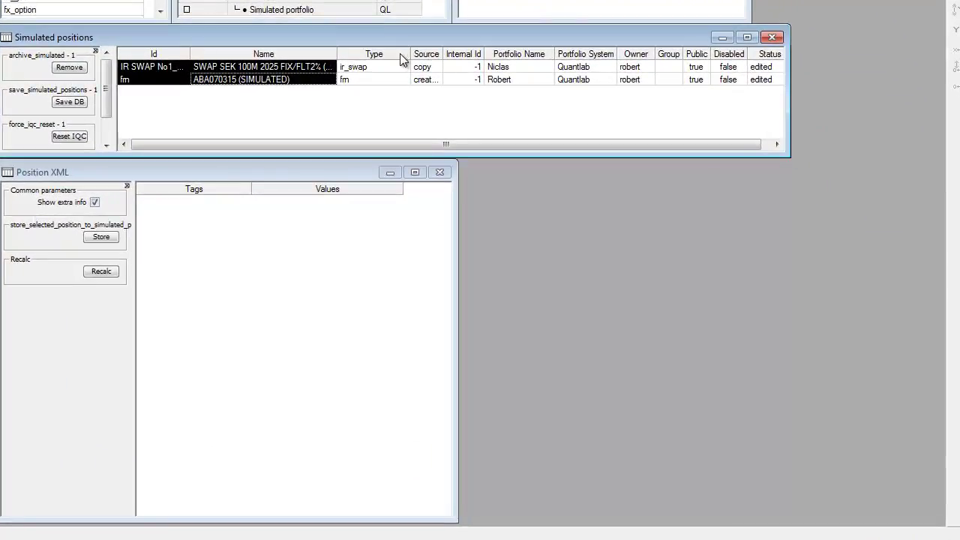
click(209, 90)
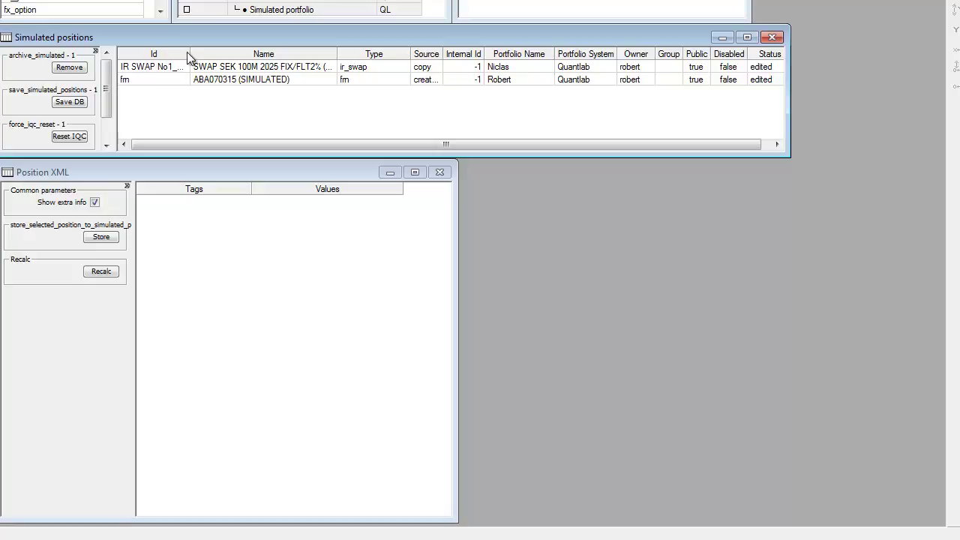
mouse_move(191, 54)
mouse_down()
mouse_move(242, 58)
mouse_move(197, 54)
mouse_up()
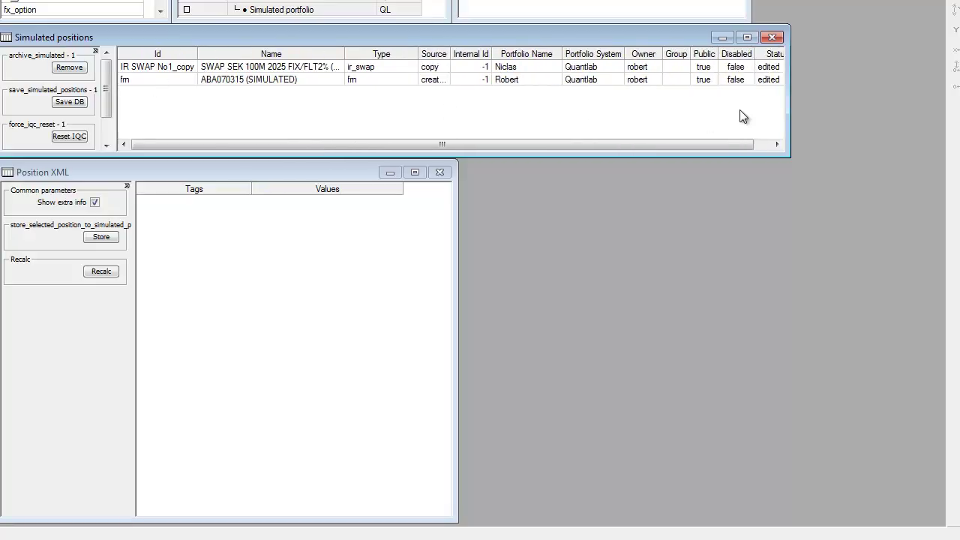
drag(789, 105, 804, 105)
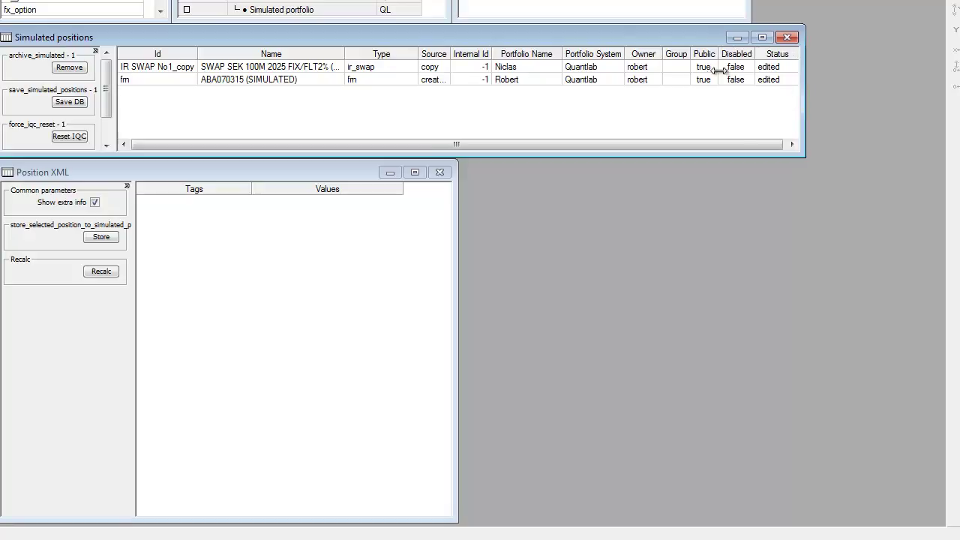
drag(804, 65, 826, 65)
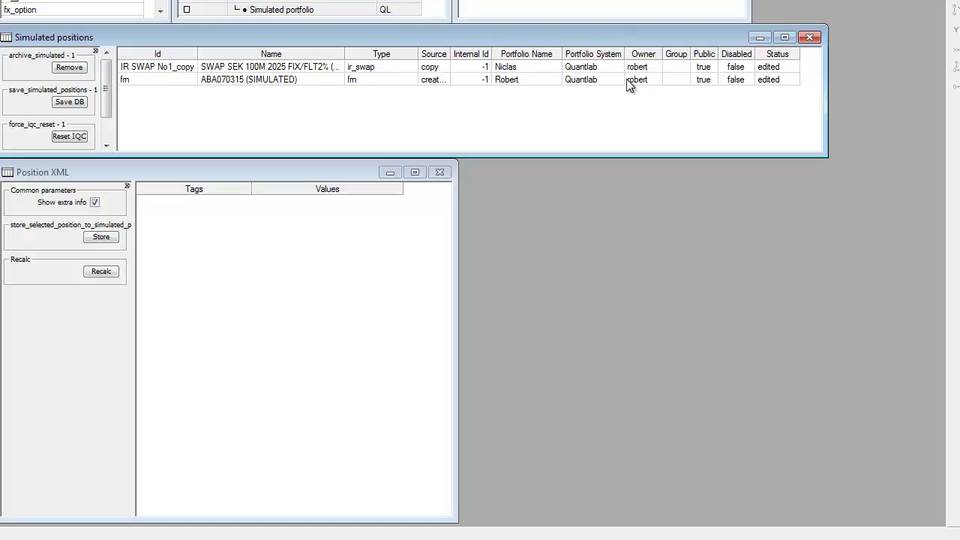
Save the simulated positions to the database and check their Source, Internal Id and Public values.
click(79, 104)
drag(435, 69, 437, 79)
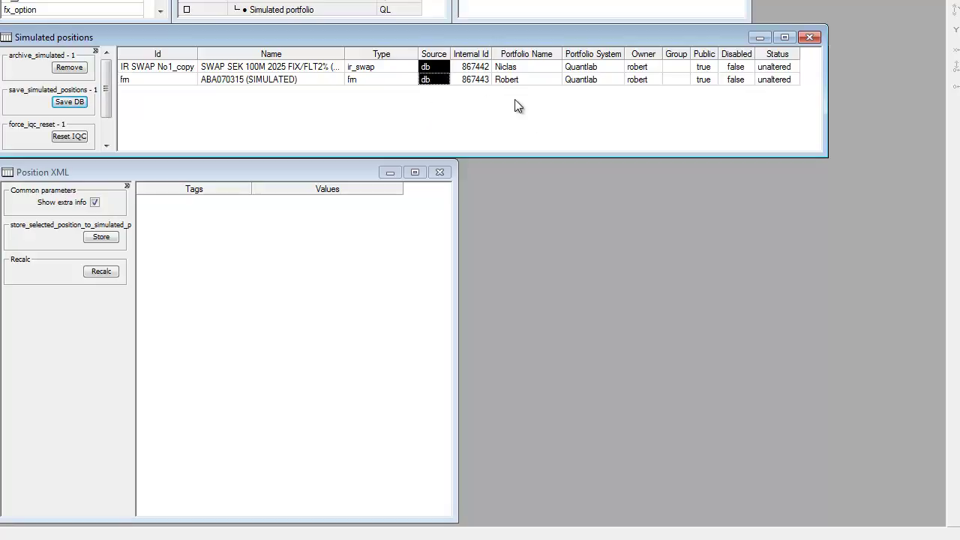
drag(480, 68, 481, 79)
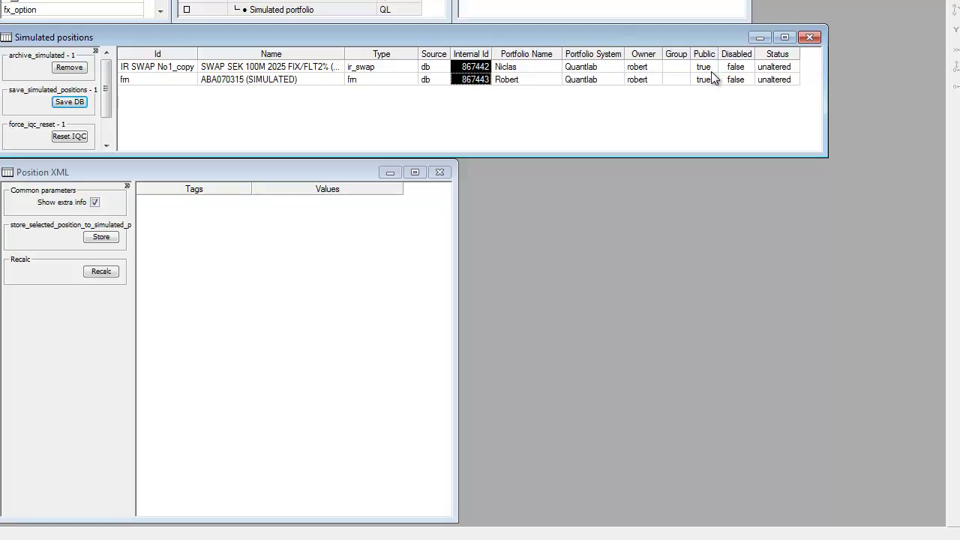
drag(709, 67, 709, 80)
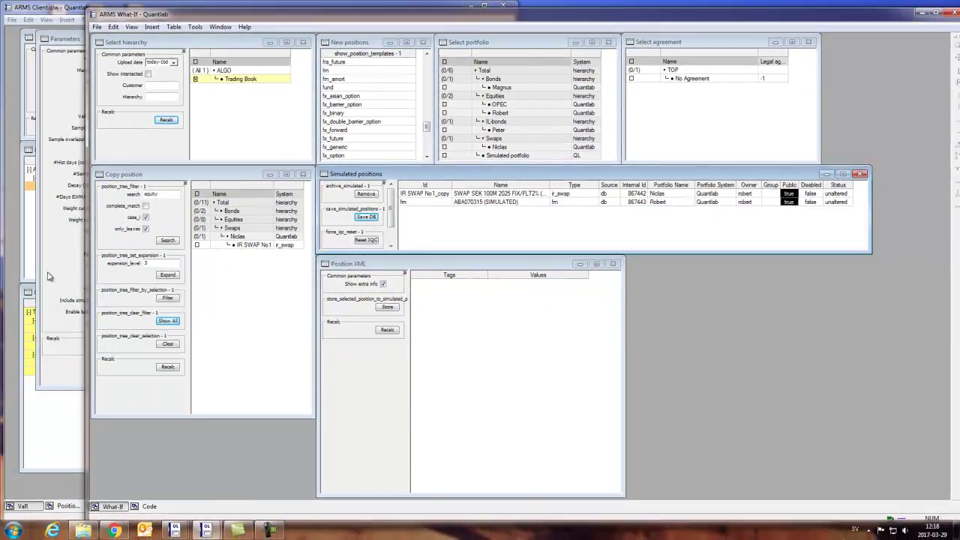
Uncover the load tables in ARMS Client, reload the Trading Book hierarchy with its Total portfolio and recalculate the VaR.
click(12, 271)
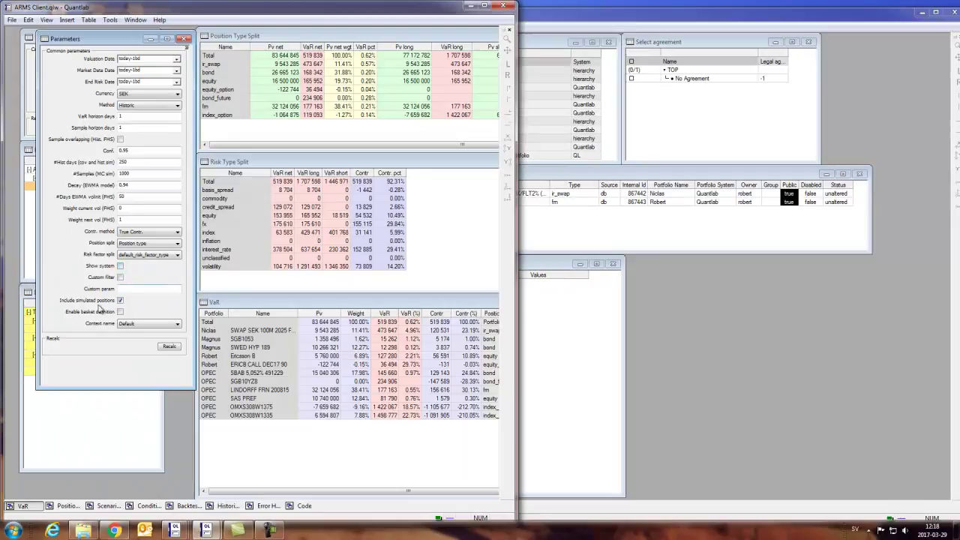
click(168, 348)
drag(93, 42, 207, 44)
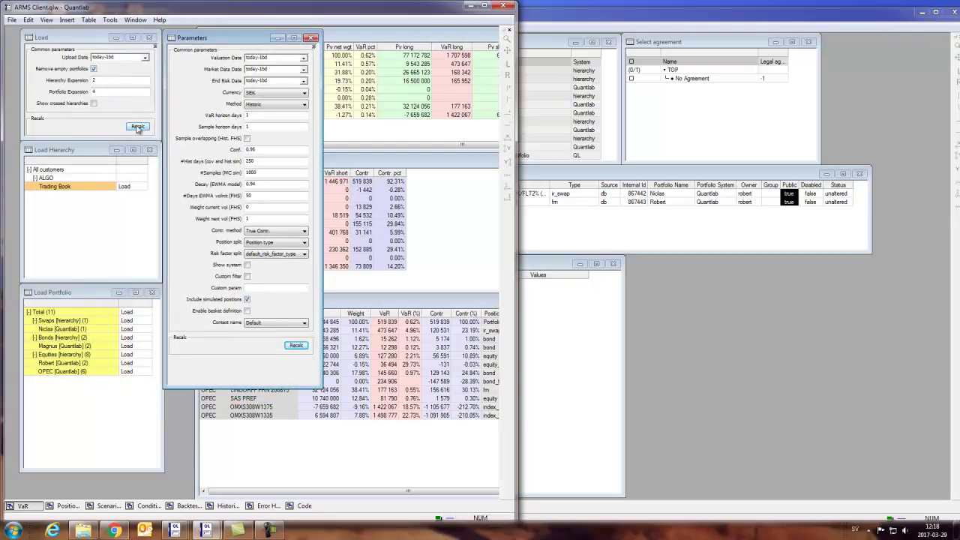
click(128, 187)
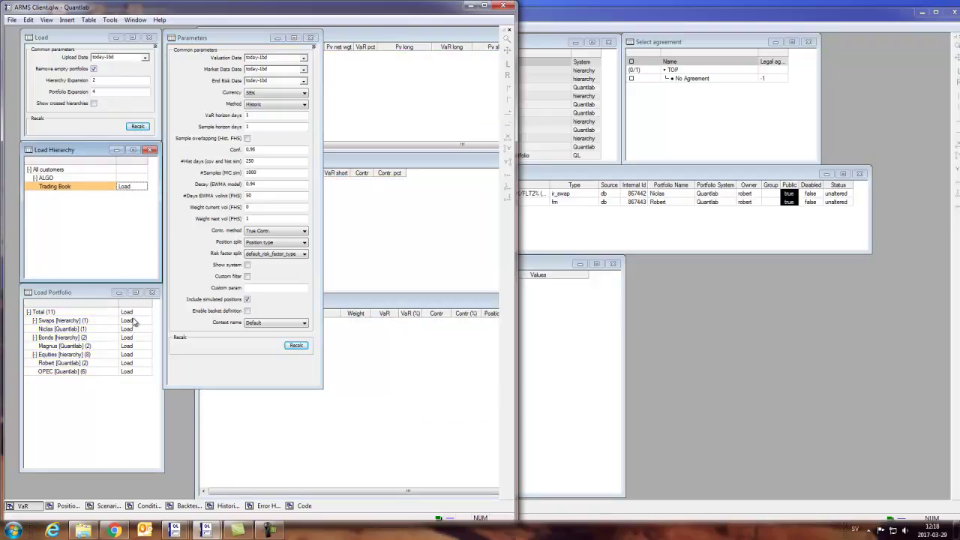
click(131, 312)
click(297, 345)
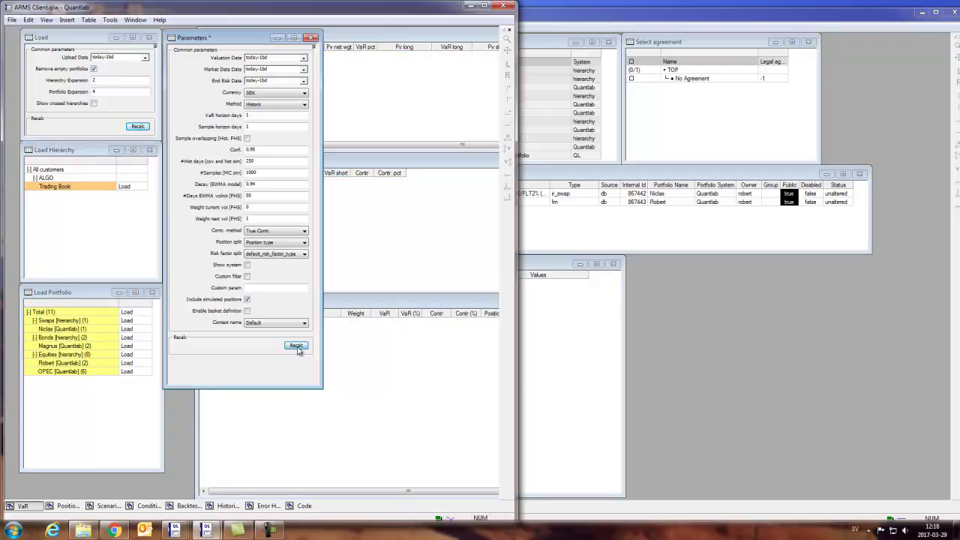
Move the Parameters window off the results, widen the VaR table's Name column and check the two SIMULATED rows.
drag(240, 37, 132, 45)
click(262, 380)
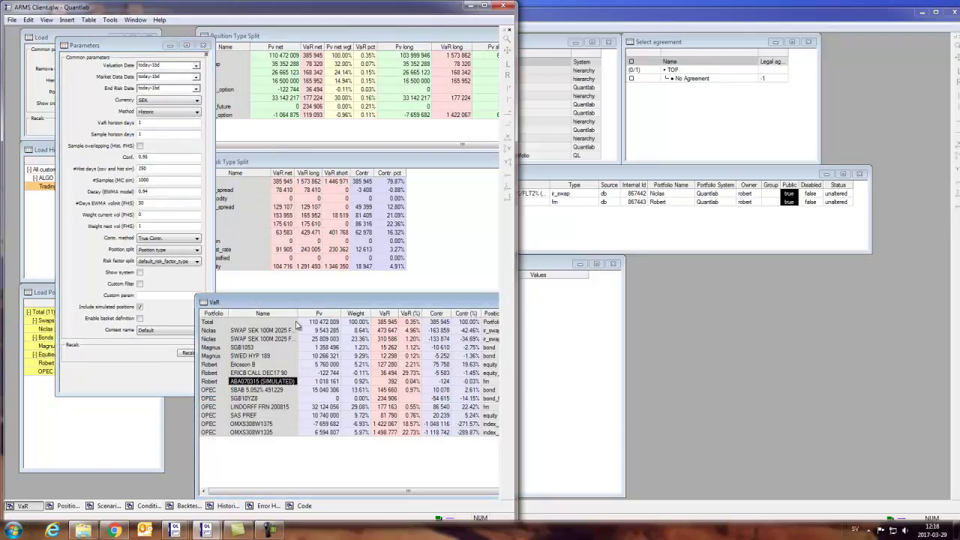
drag(297, 313, 370, 318)
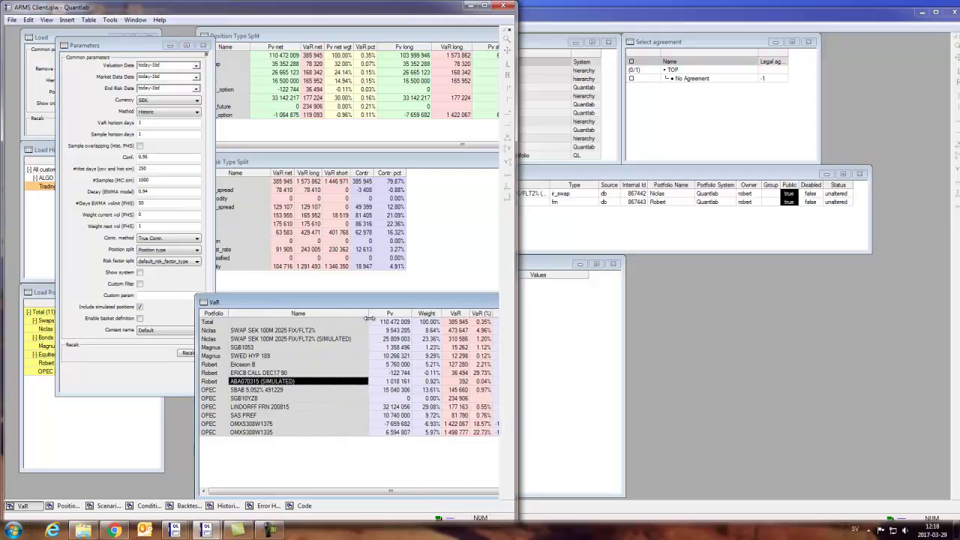
click(316, 339)
click(256, 382)
Remove the IR SWAP No1_copy and frn simulated positions in the What-If window.
click(554, 222)
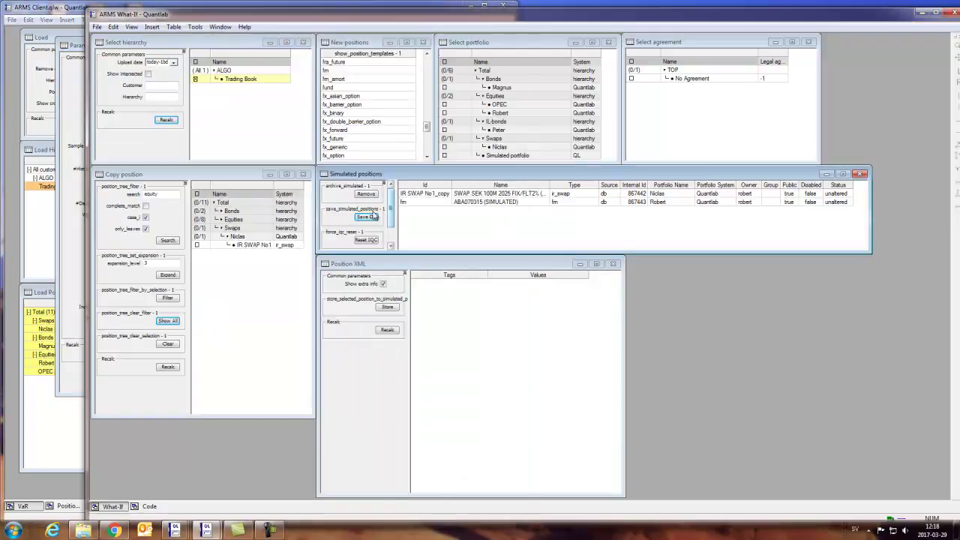
click(424, 197)
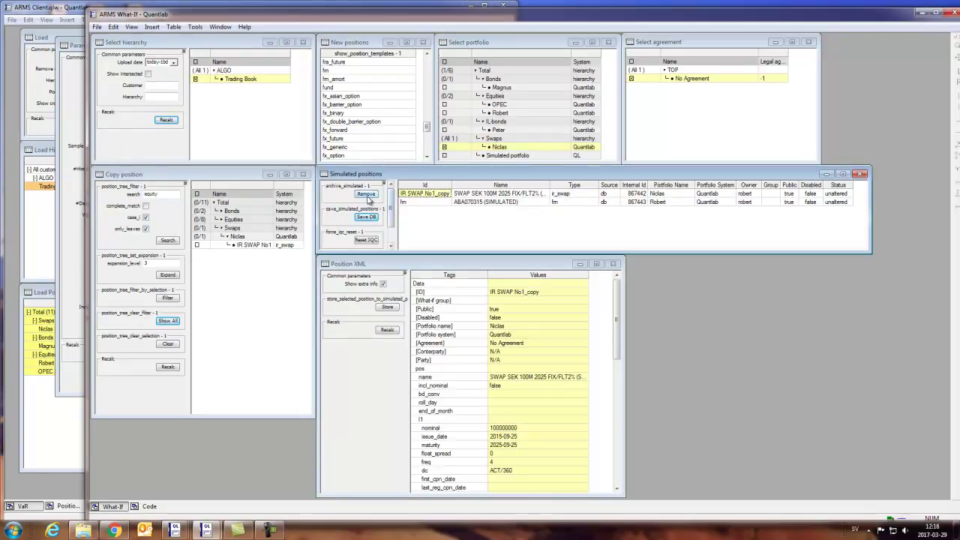
click(367, 195)
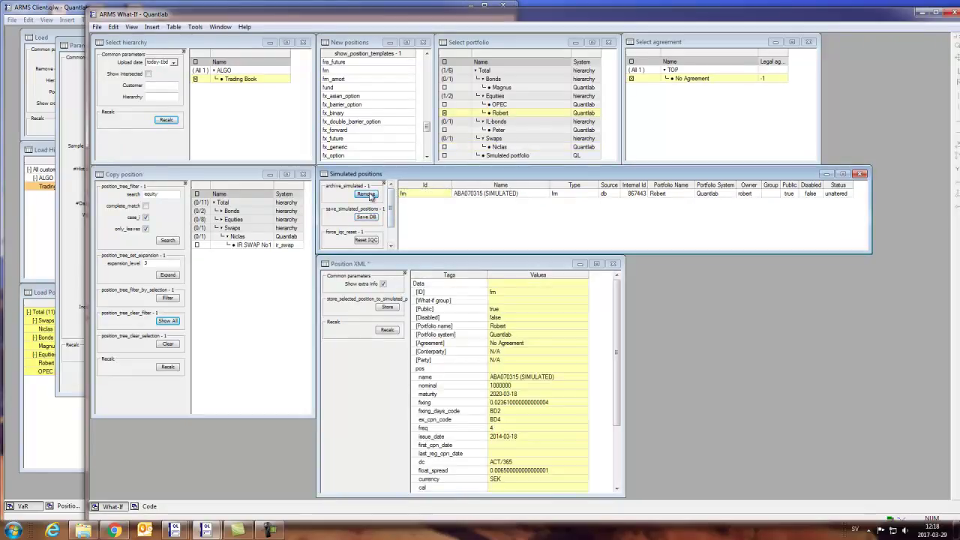
click(367, 195)
Reload the Trading Book hierarchy and its Total portfolio in ARMS Client, recalculate the VaR and check the table for simulated rows.
click(47, 251)
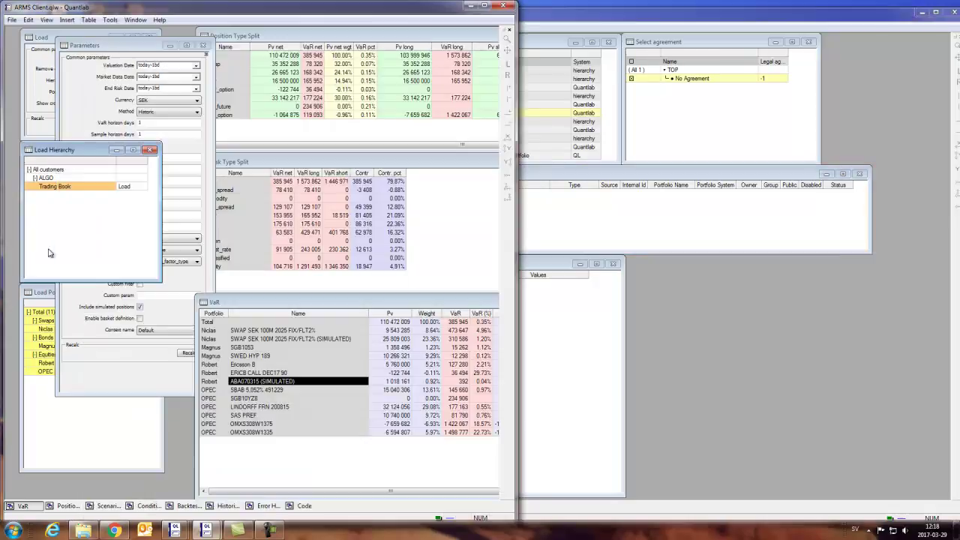
click(127, 186)
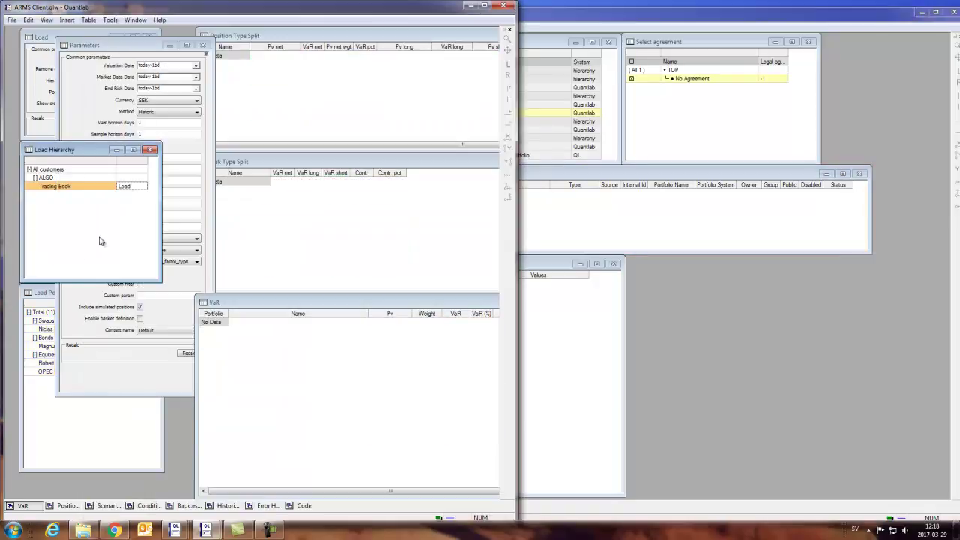
click(54, 293)
click(137, 316)
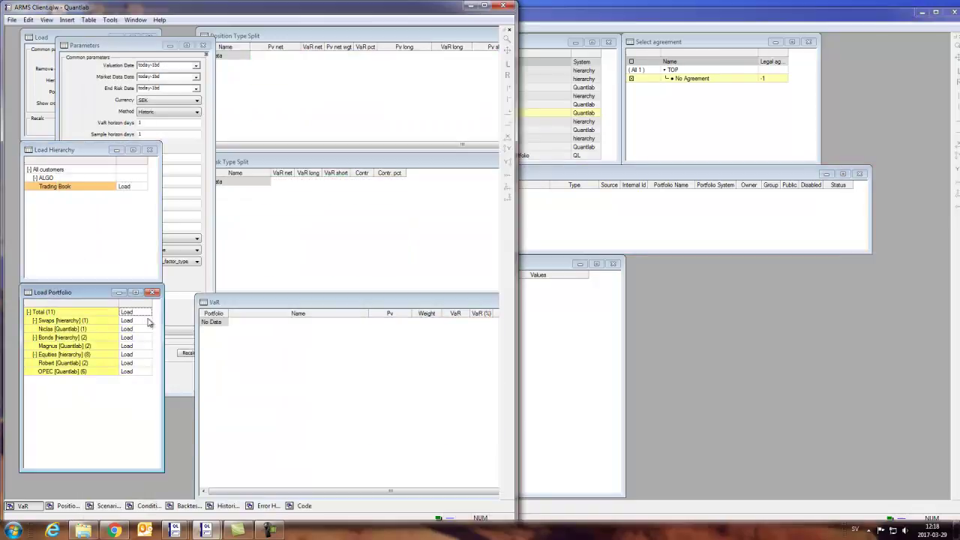
click(191, 375)
click(194, 353)
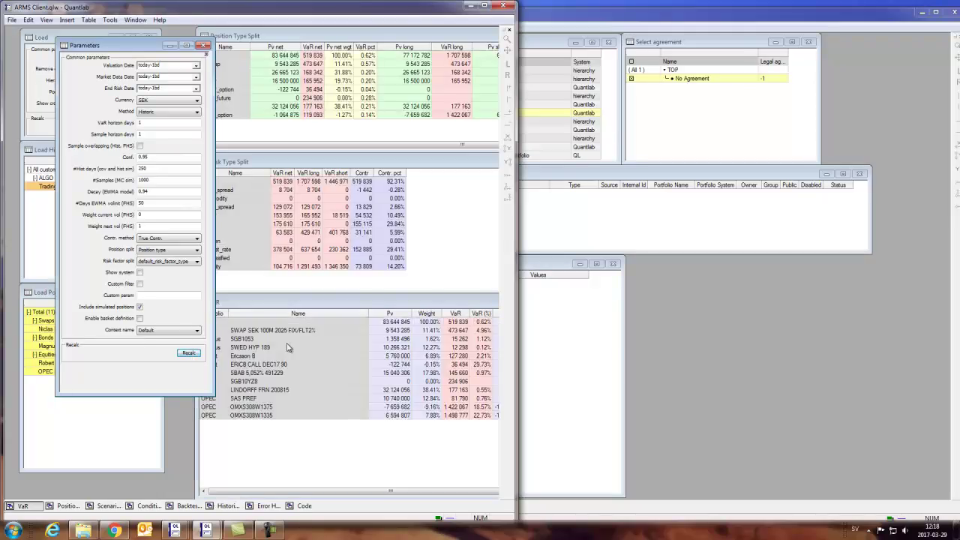
click(289, 339)
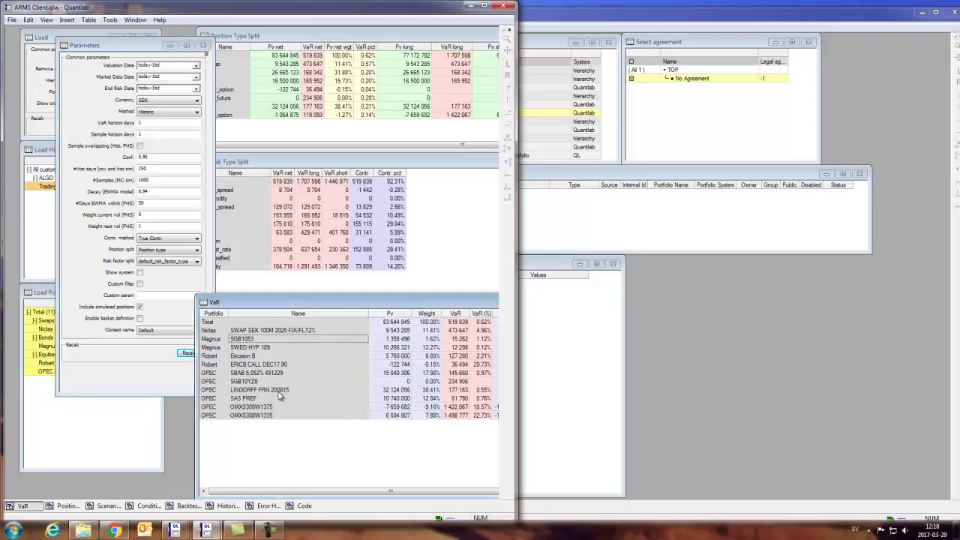
Return to the What-If window and select the portfolio under Swaps, trying the Bonds and IL-bonds portfolios first.
click(630, 245)
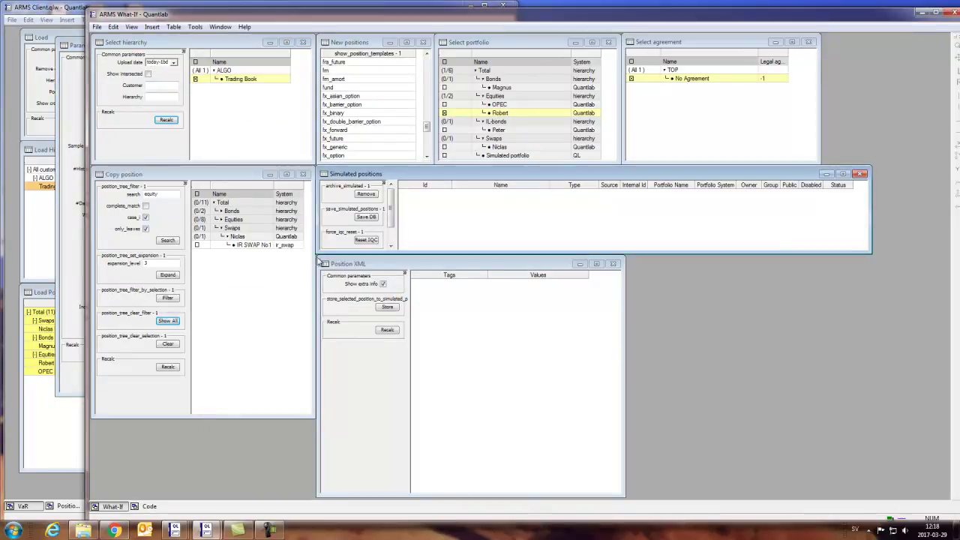
click(371, 240)
click(387, 308)
click(469, 124)
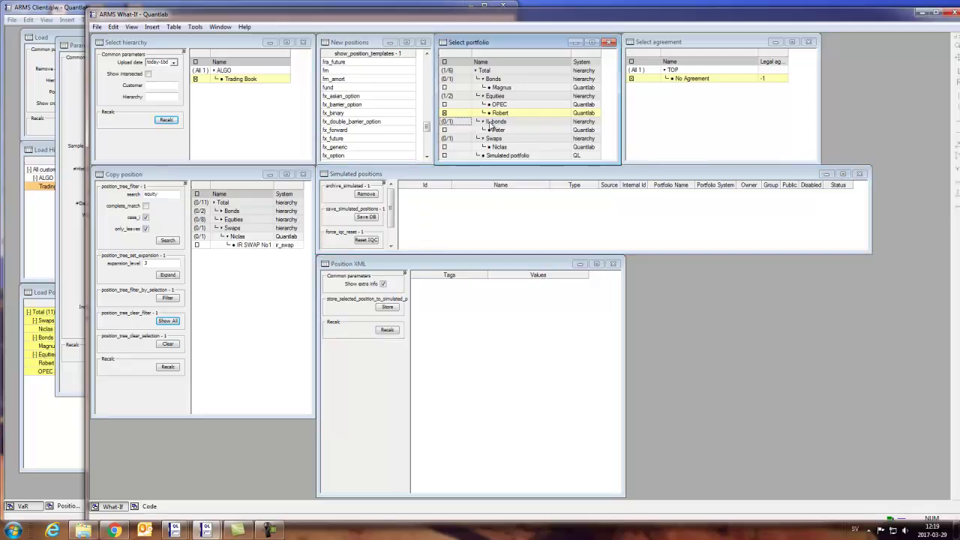
click(465, 88)
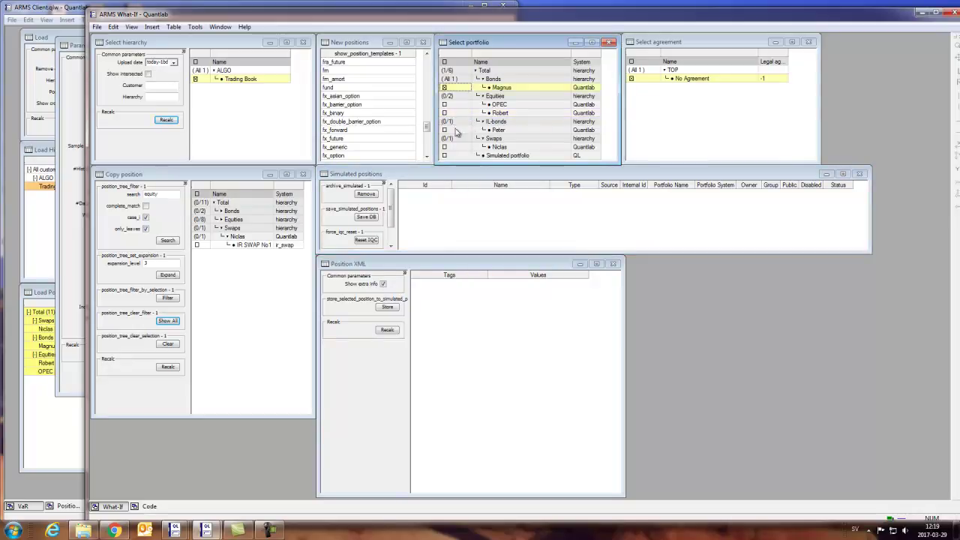
click(454, 131)
click(459, 147)
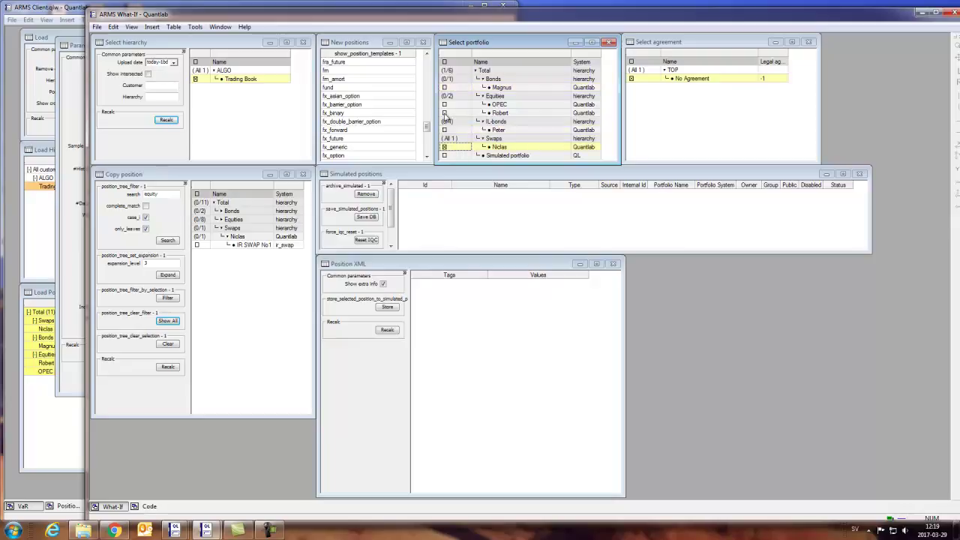
Bring the What-If window back to the front and shift it so that it fits fully on screen.
click(42, 248)
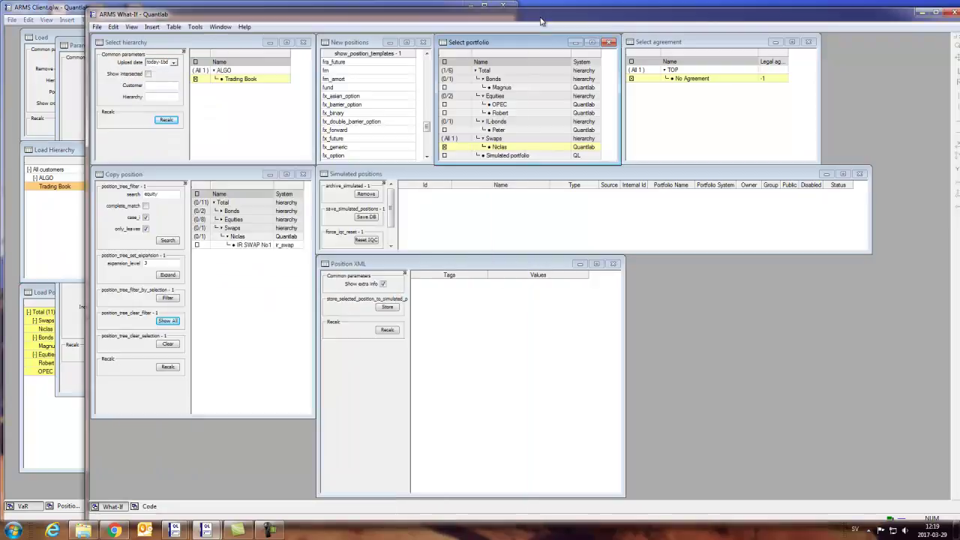
click(543, 21)
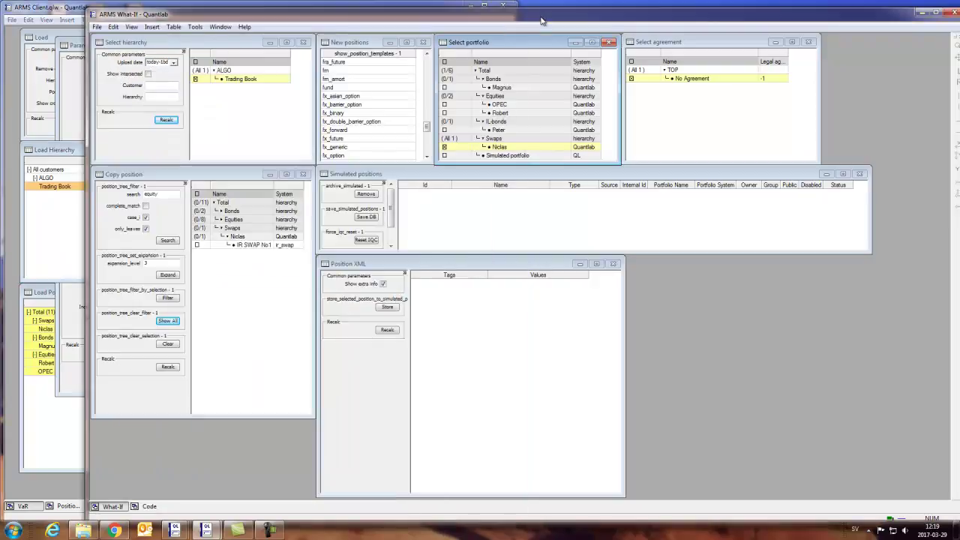
drag(542, 16, 513, 15)
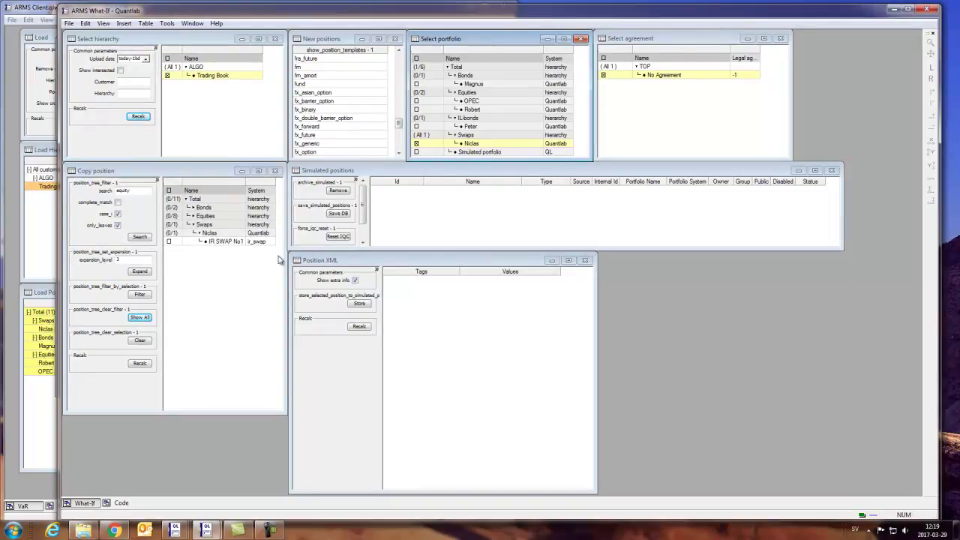
Select IR SWAP No1 for copying and examine the Agreement and Counterparty fields of its Position XML with No Agreement selected.
click(181, 241)
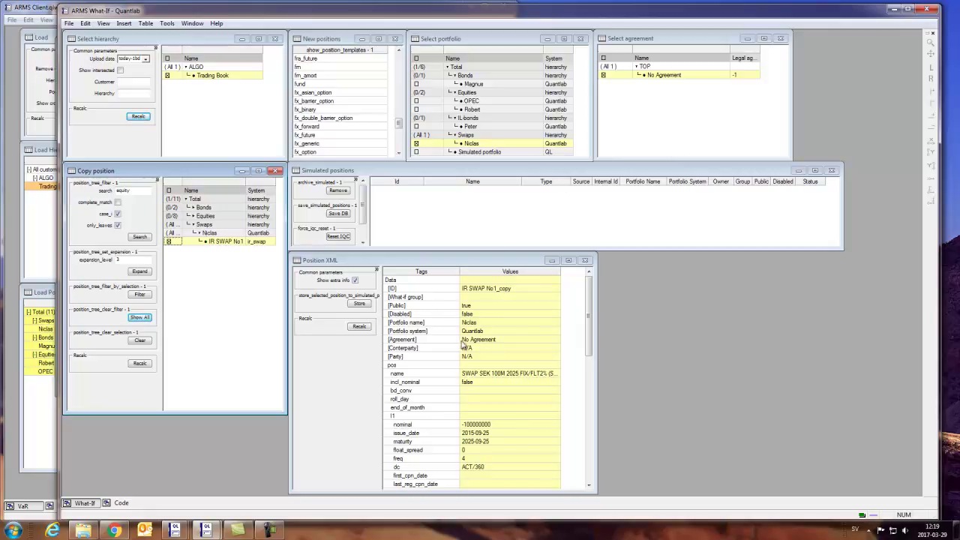
click(433, 341)
shift+click(471, 347)
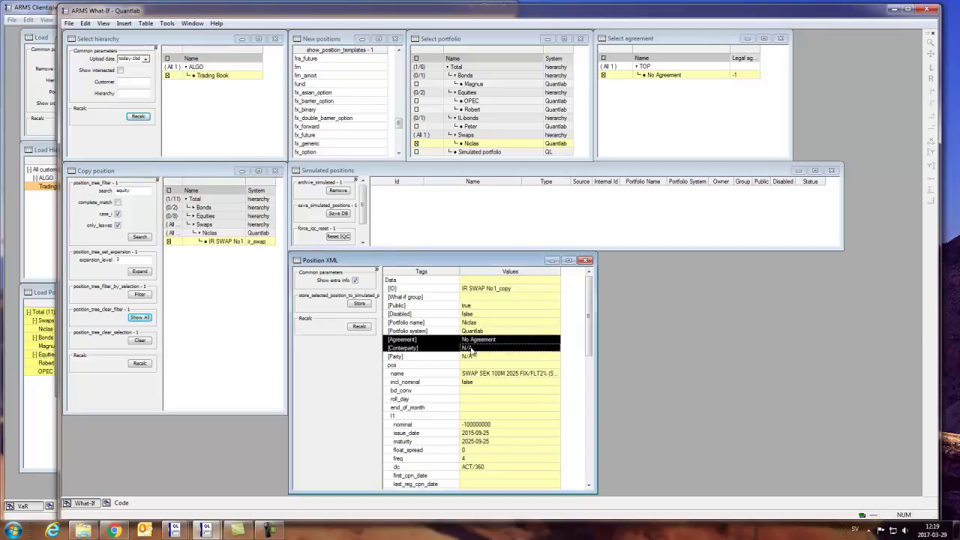
click(604, 76)
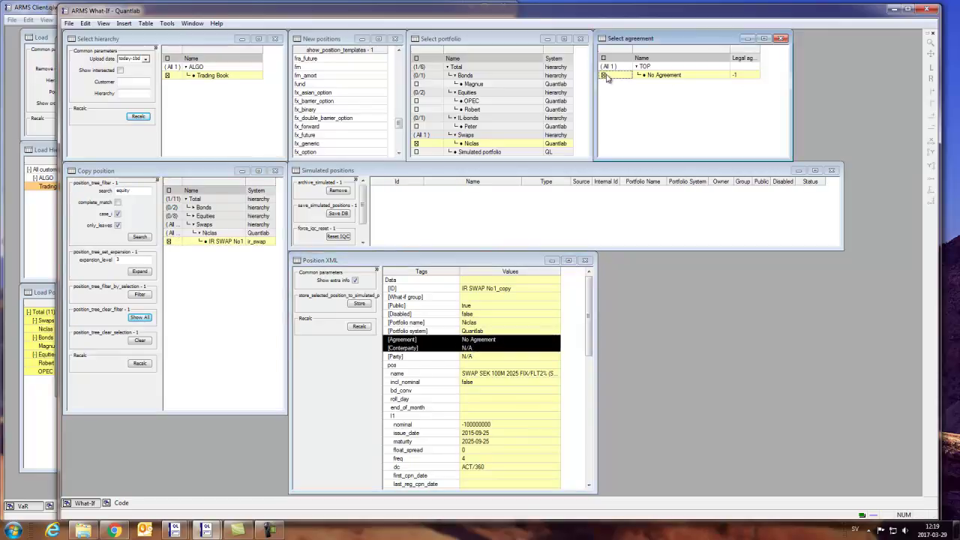
click(604, 76)
click(443, 332)
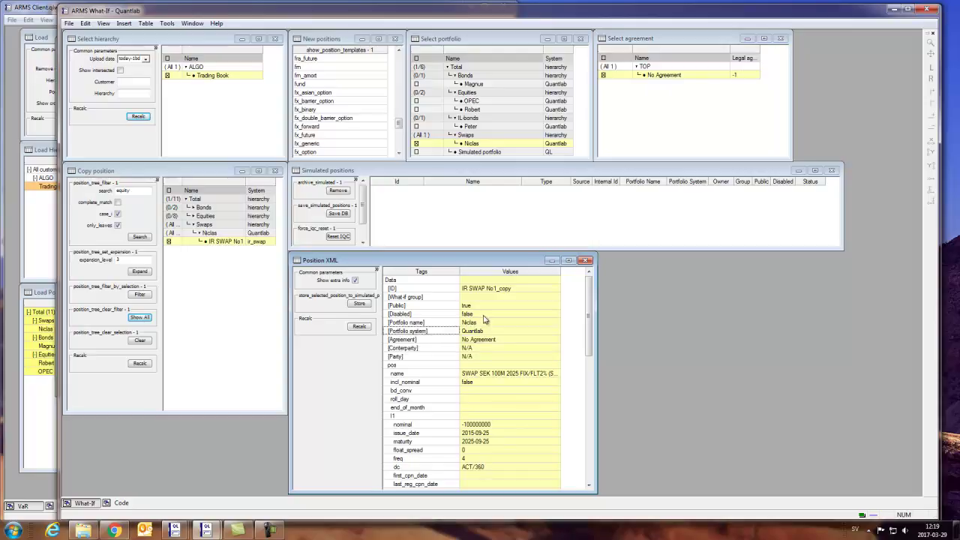
drag(434, 341, 473, 349)
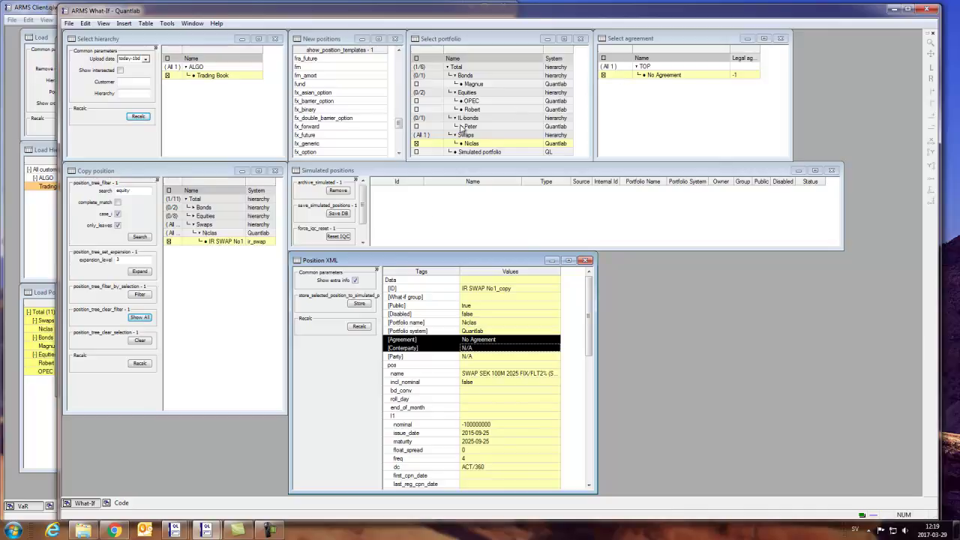
click(407, 340)
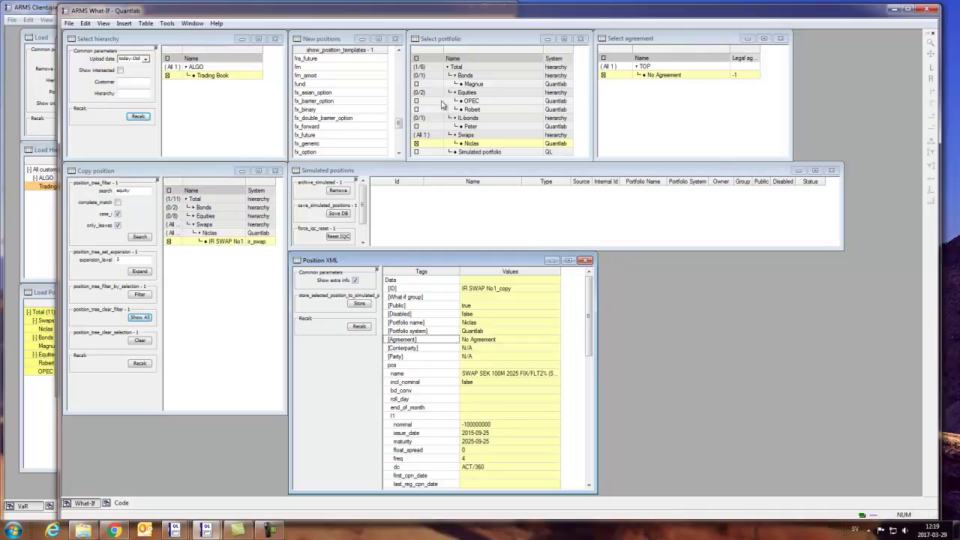
Assign the IR SWAP No1 copy to the OPEC portfolio with No Agreement and store it as a simulated position.
click(431, 101)
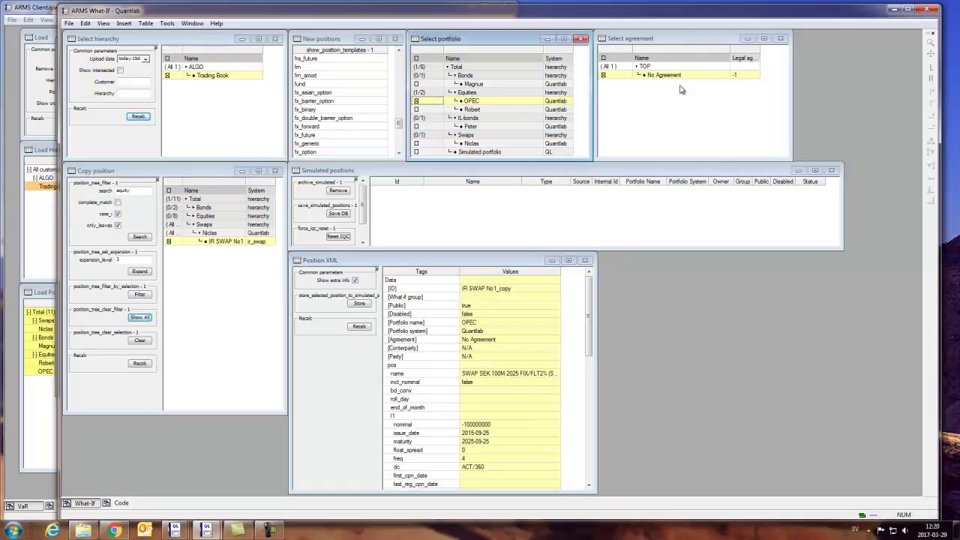
click(604, 76)
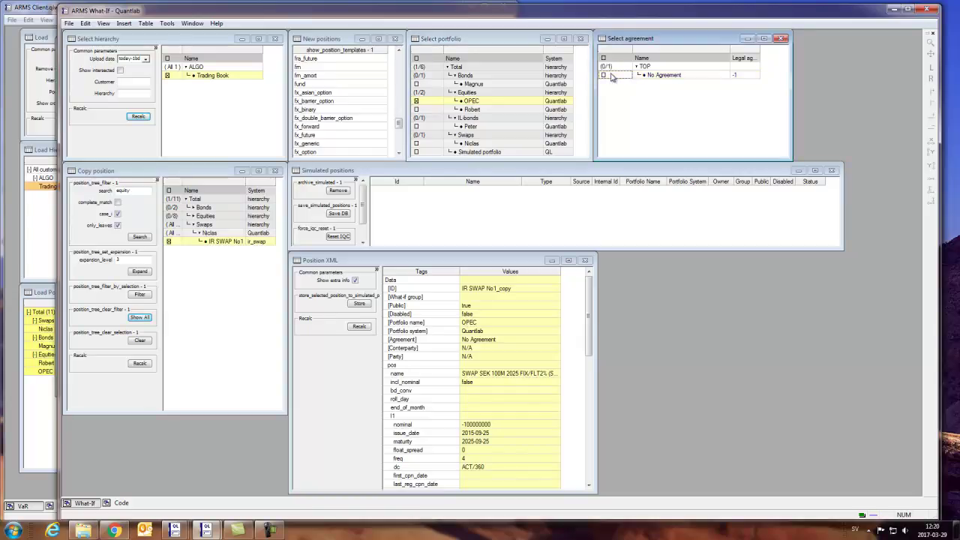
click(636, 114)
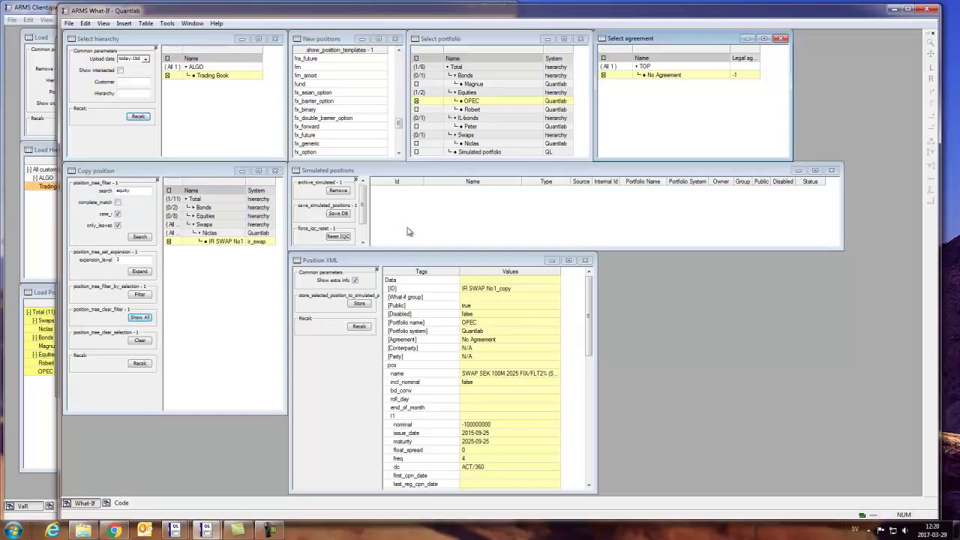
click(360, 304)
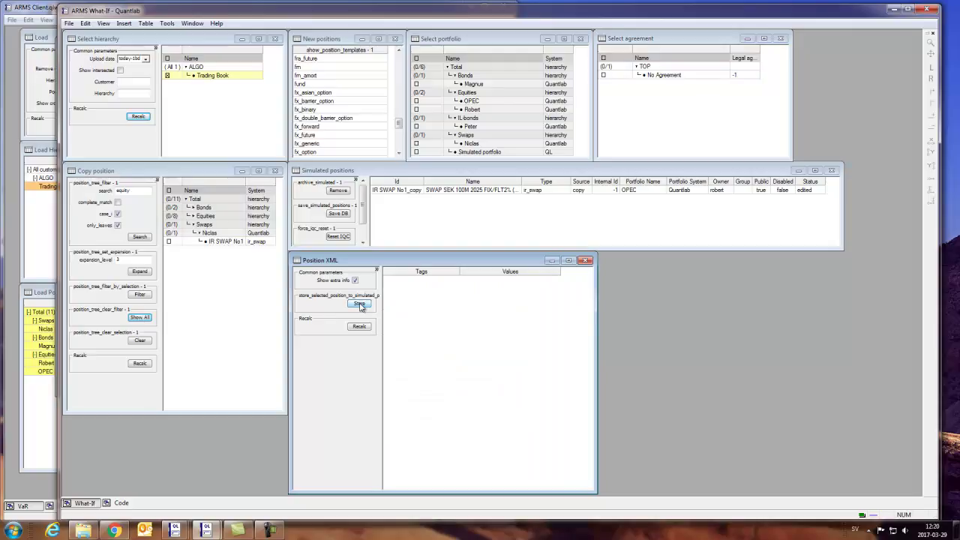
Check the simulated swap's row in the ARMS Client VaR table, and recalculate the VaR with simulated positions excluded.
click(35, 11)
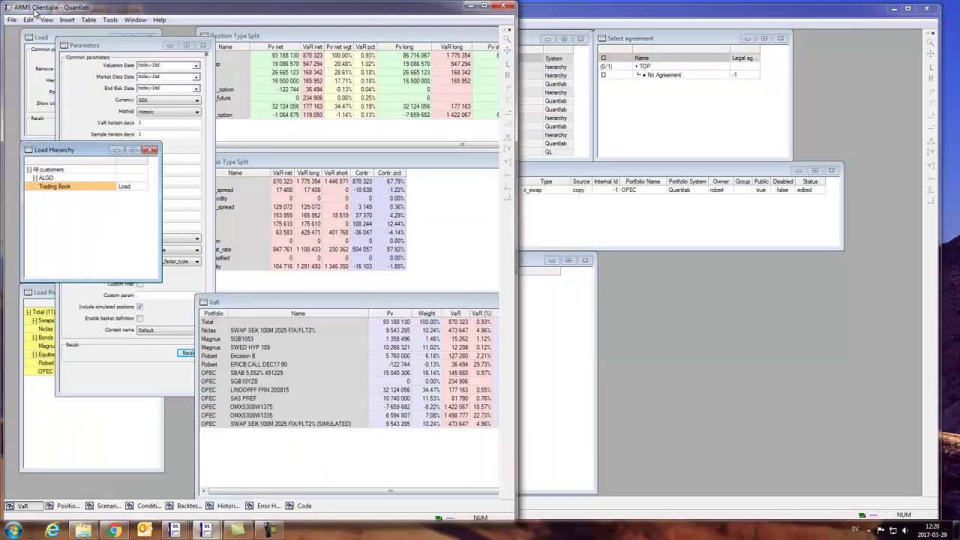
click(285, 423)
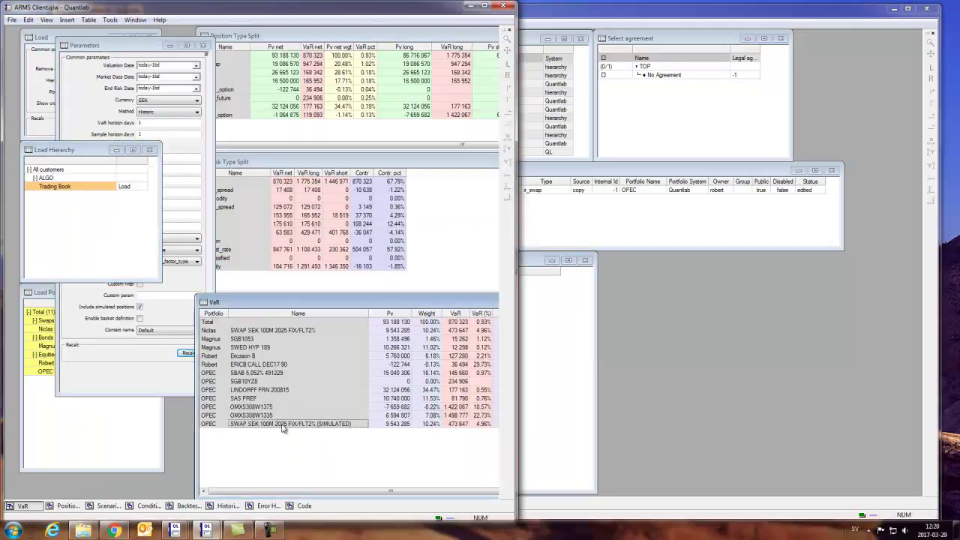
click(180, 390)
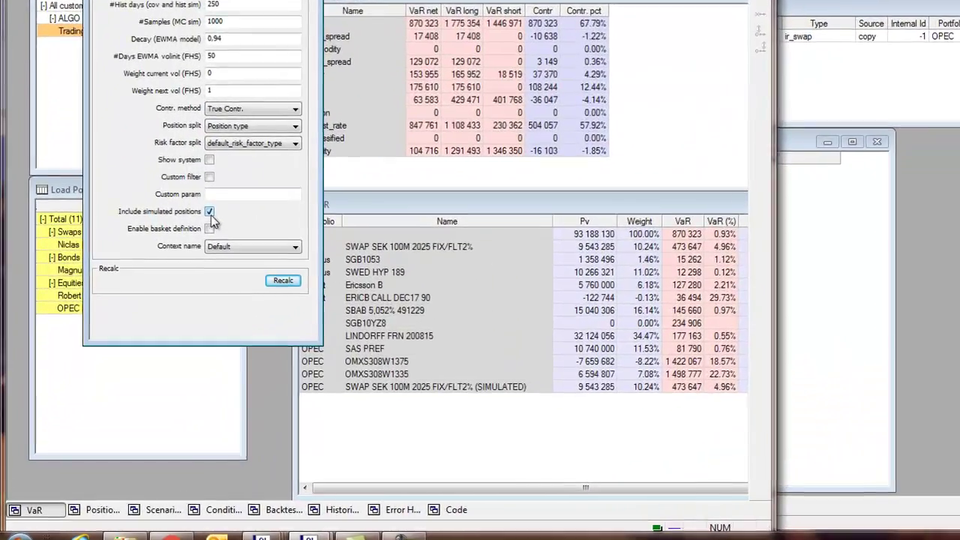
click(209, 211)
click(278, 280)
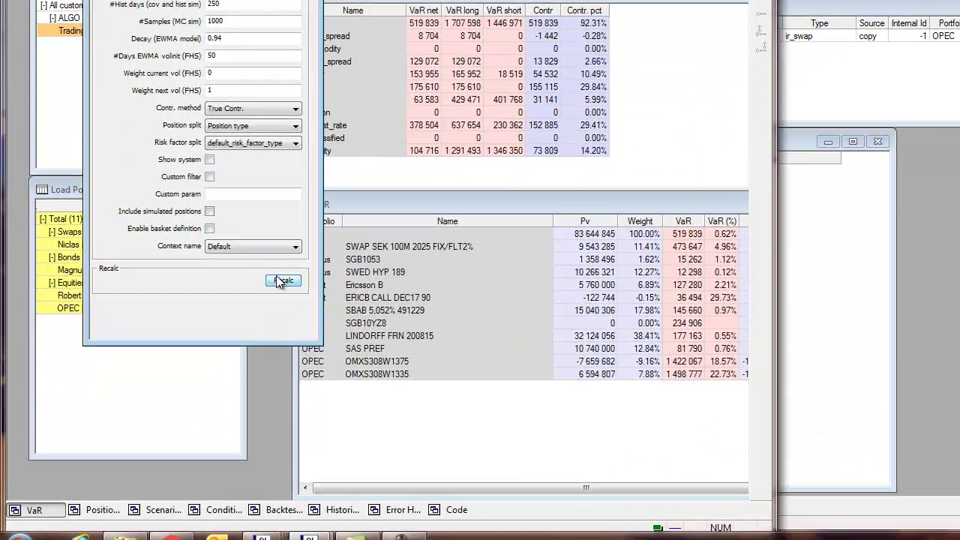
Include the simulated positions again, recalculate the VaR, and return to the What-If window.
click(254, 211)
click(277, 281)
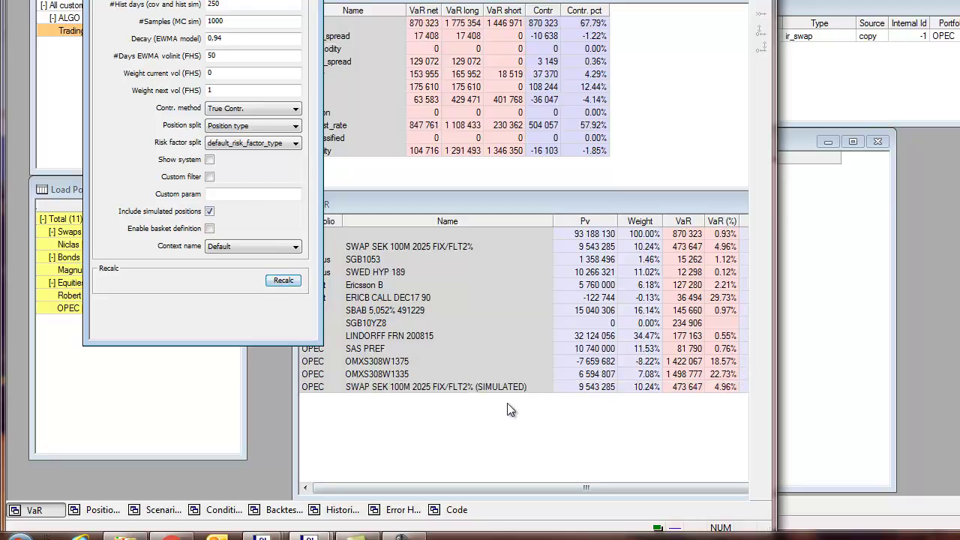
click(517, 387)
click(446, 435)
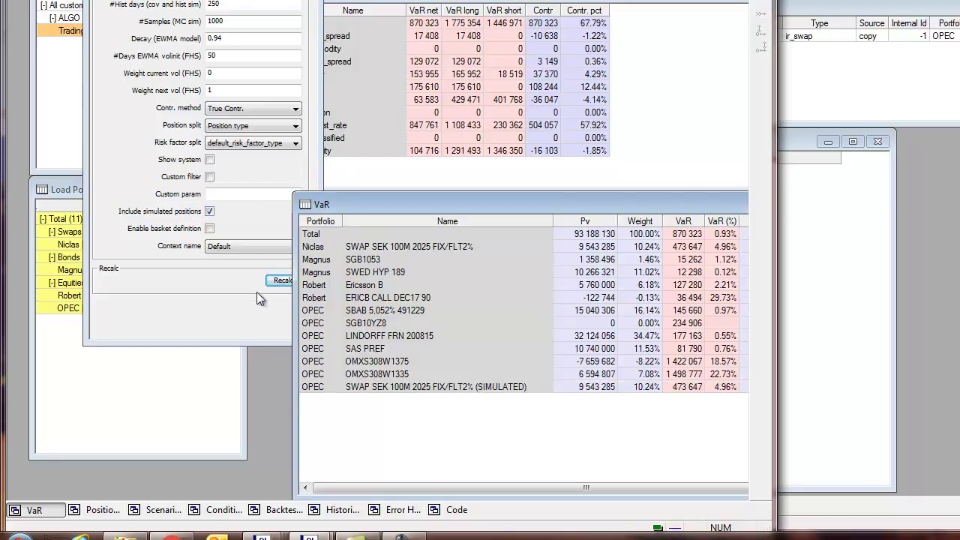
click(185, 248)
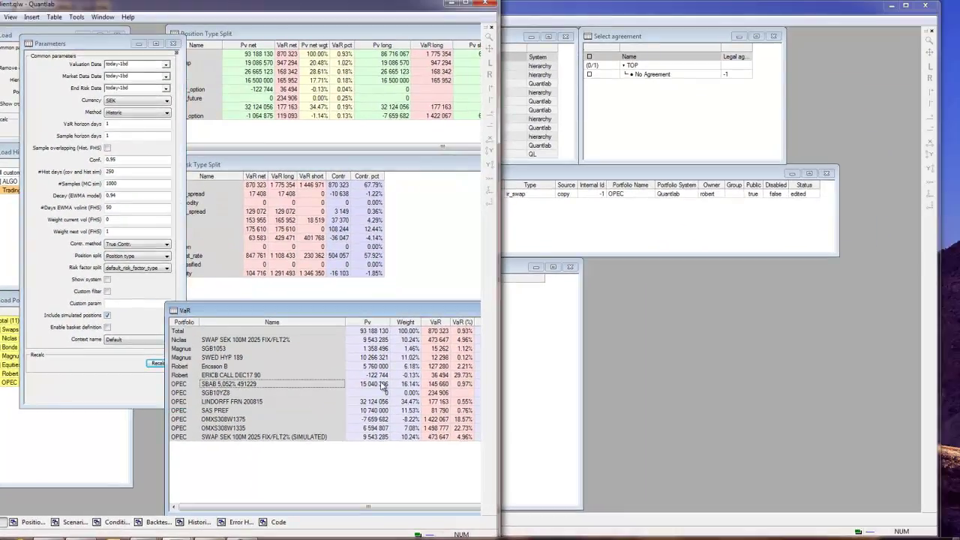
click(525, 315)
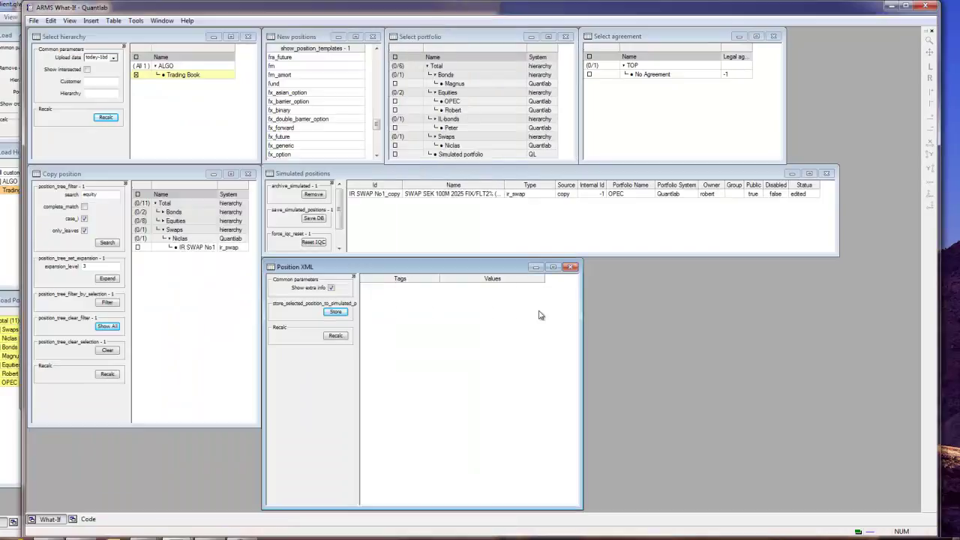